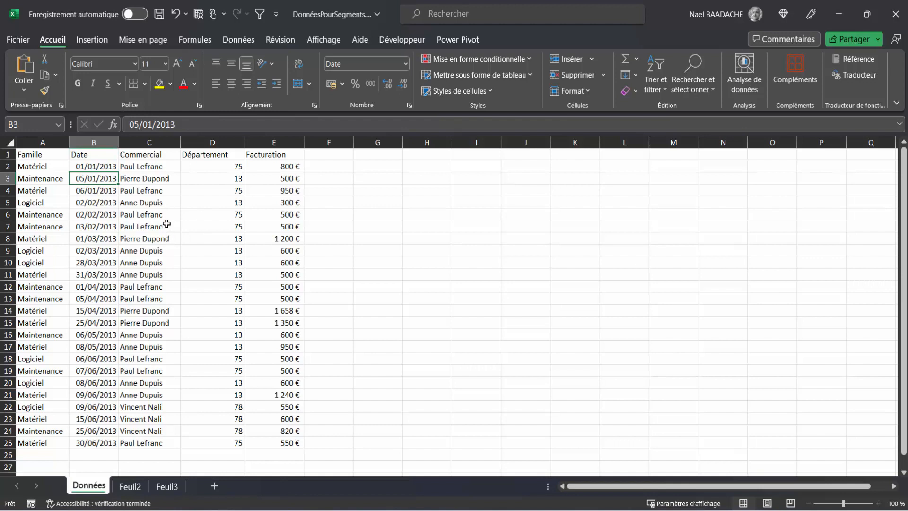
Convert the data range A1:E25 on the Données sheet into a table with headers
click(167, 222)
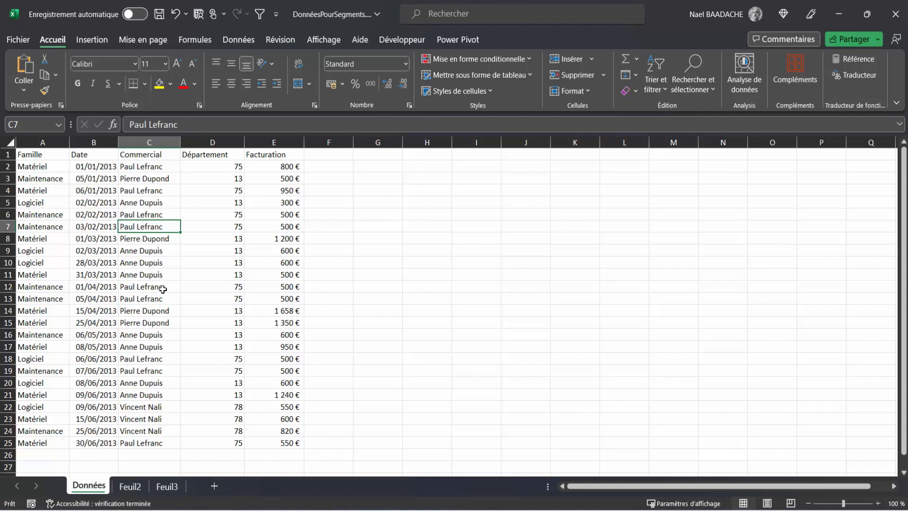
click(130, 254)
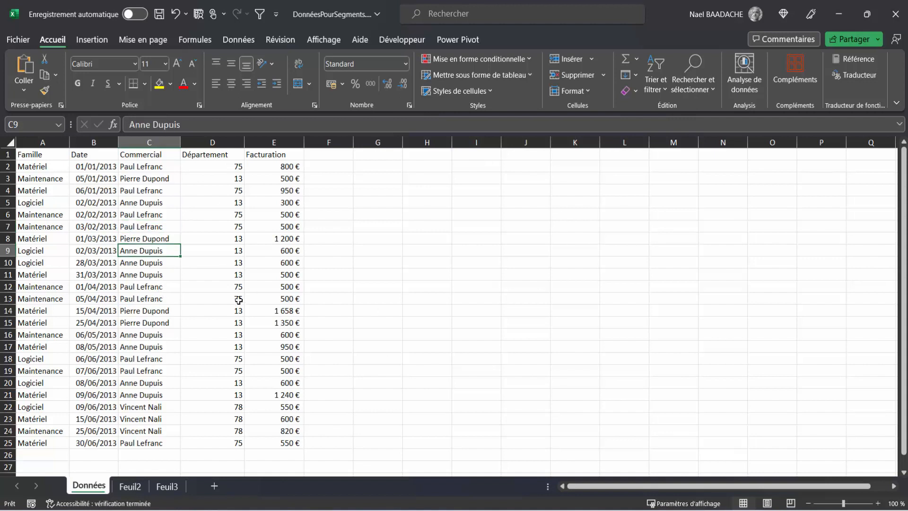
click(96, 40)
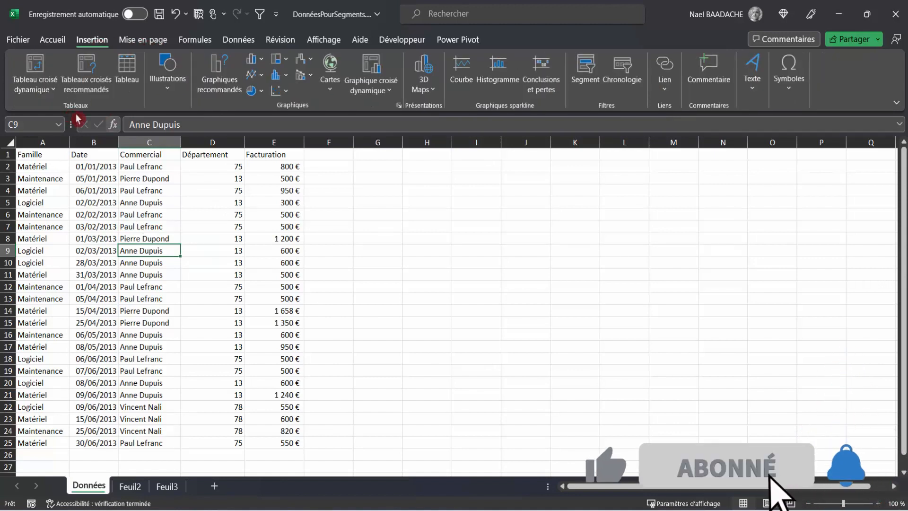
click(127, 69)
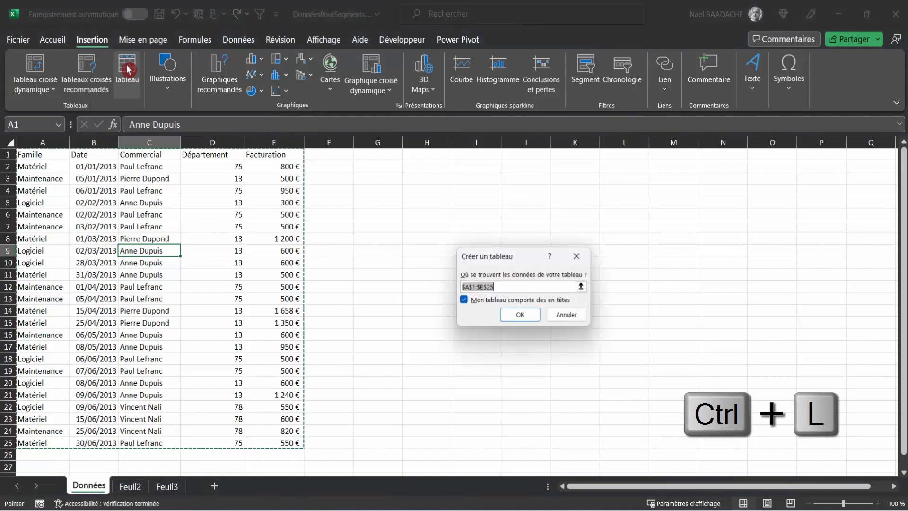
drag(512, 260, 447, 234)
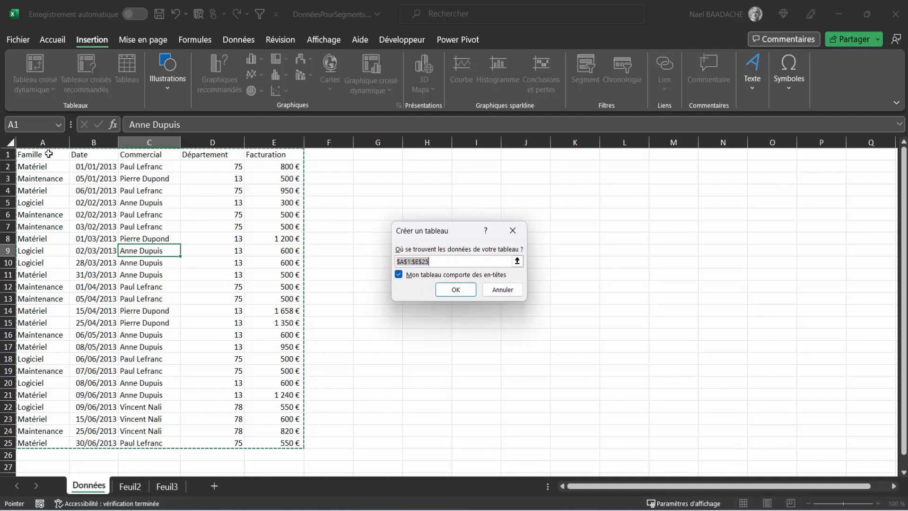
click(455, 289)
Insert slicers for the table's Famille and Commercial fields
click(140, 272)
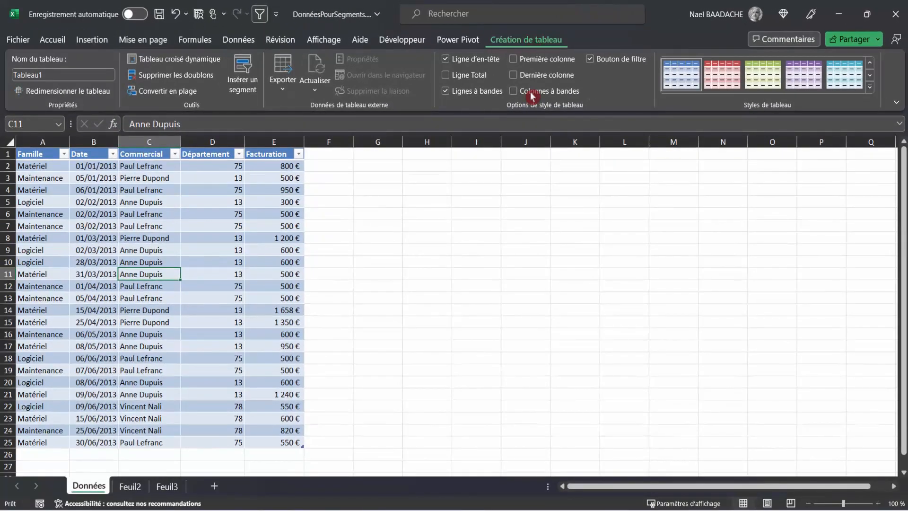
click(244, 70)
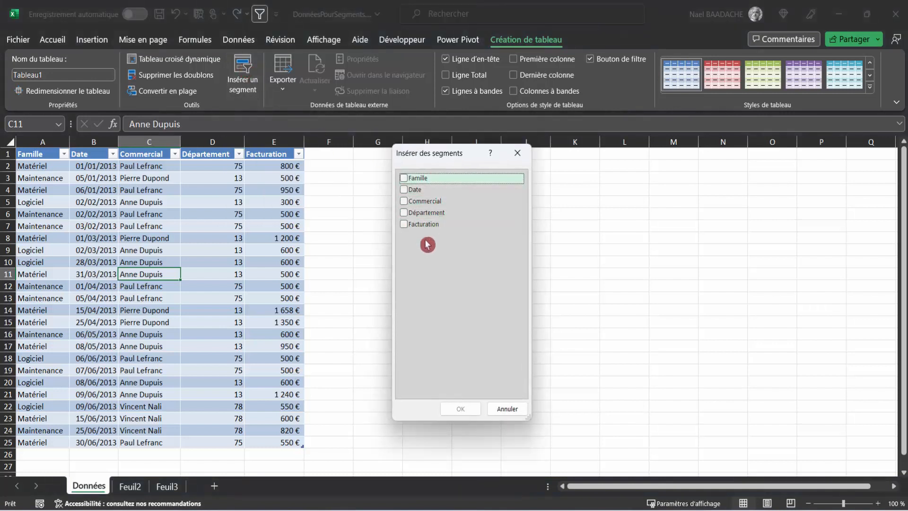
click(404, 179)
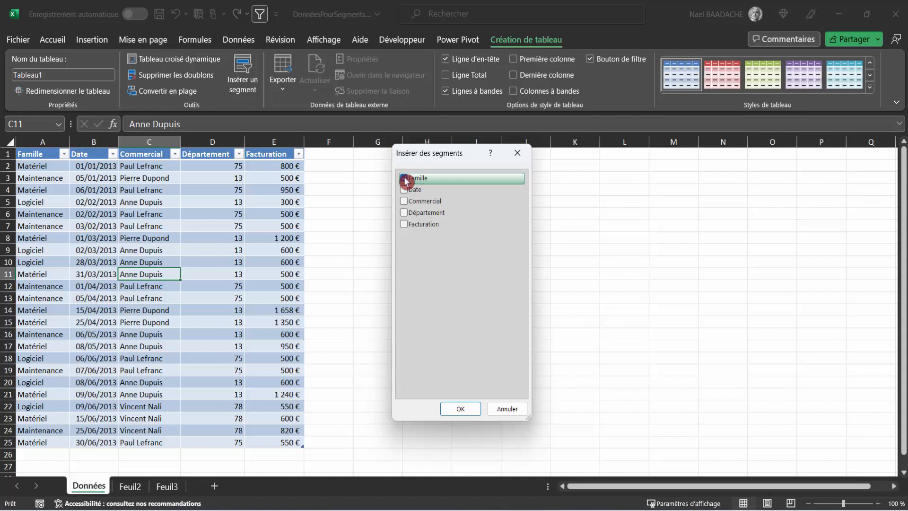
click(404, 202)
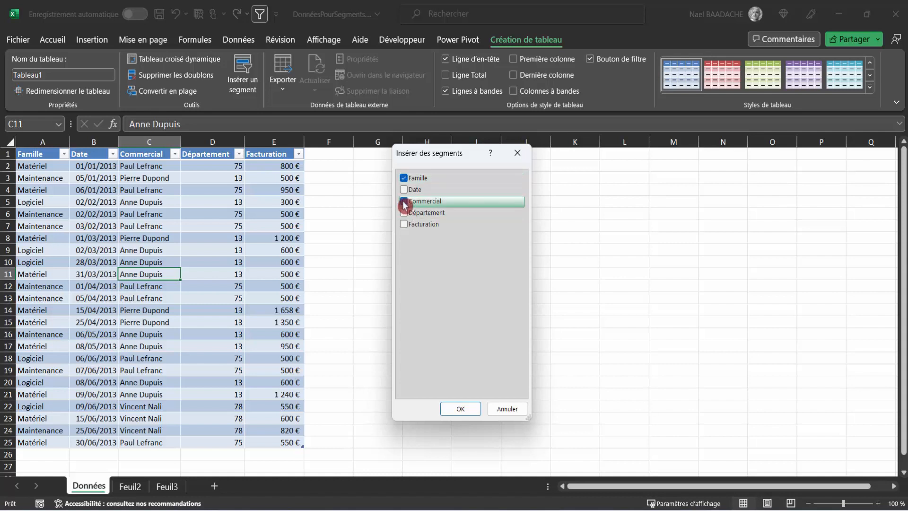
click(461, 409)
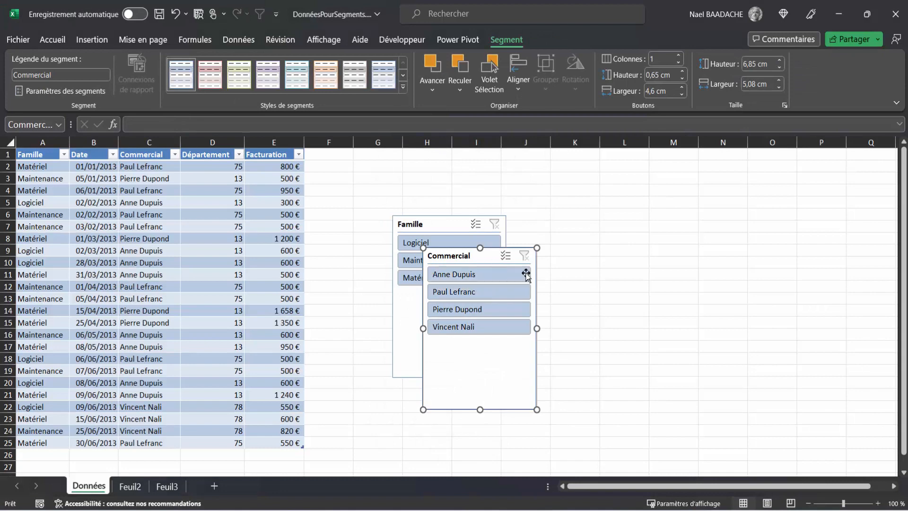
Separate the overlapping slicers and line them up side by side, with Famille before Commercial
click(622, 314)
click(487, 256)
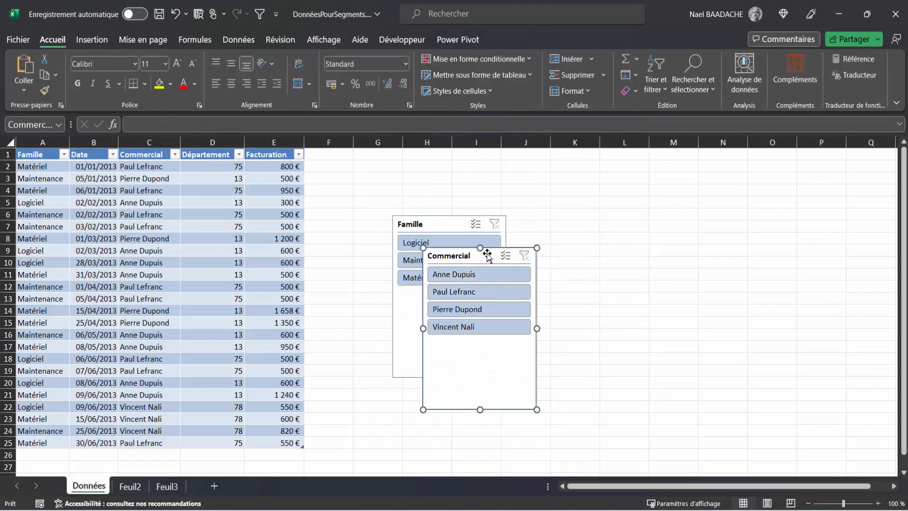
drag(487, 256, 584, 175)
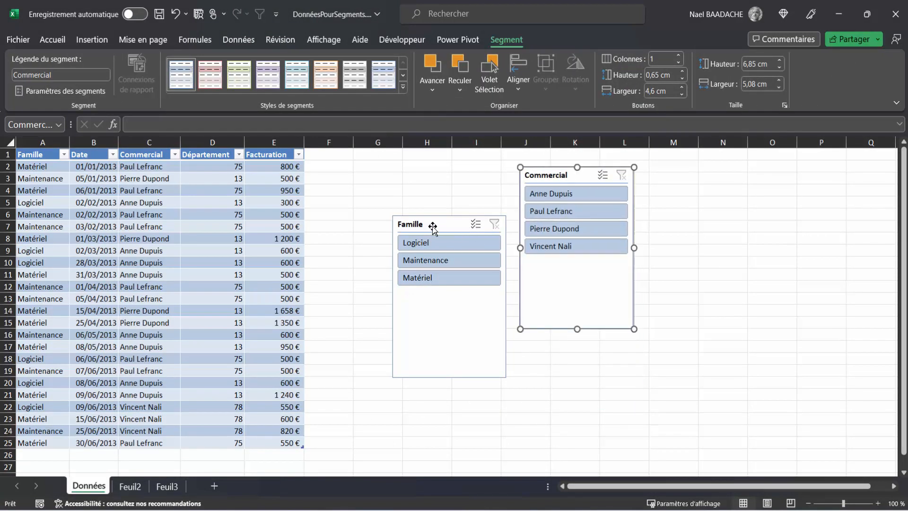
drag(433, 228, 434, 179)
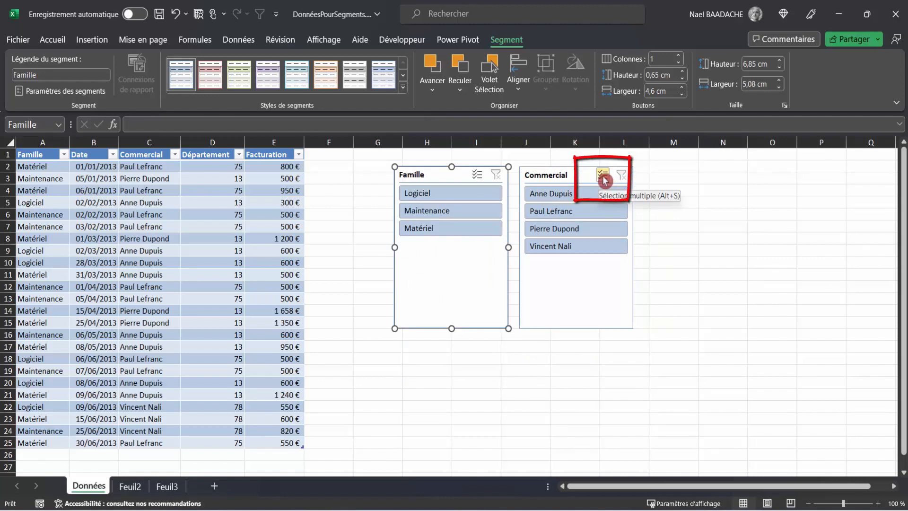
Enable multiple selection in both slicers and exclude the second and fourth salespeople and the Maintenance family
click(604, 179)
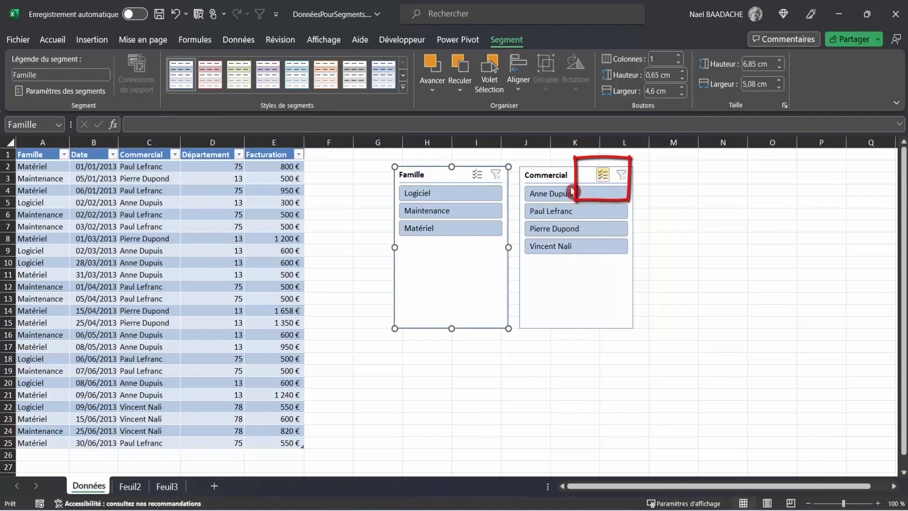
click(583, 252)
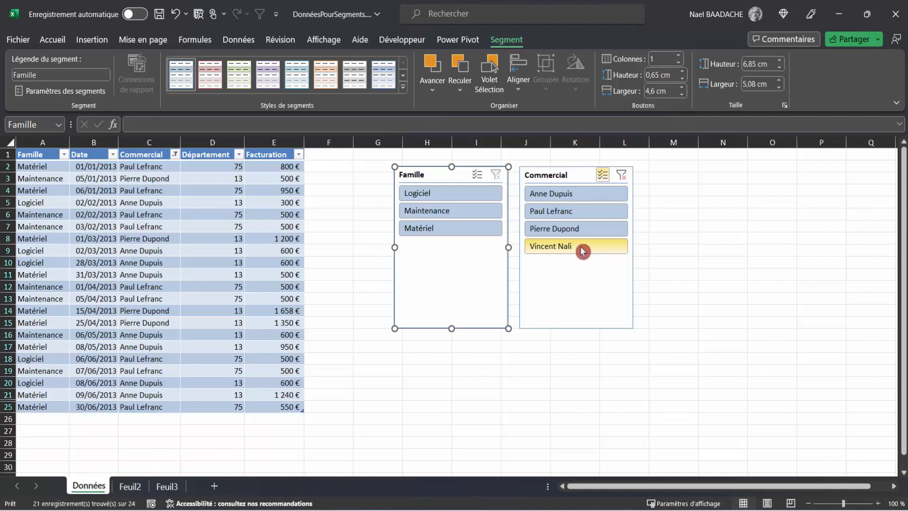
click(574, 214)
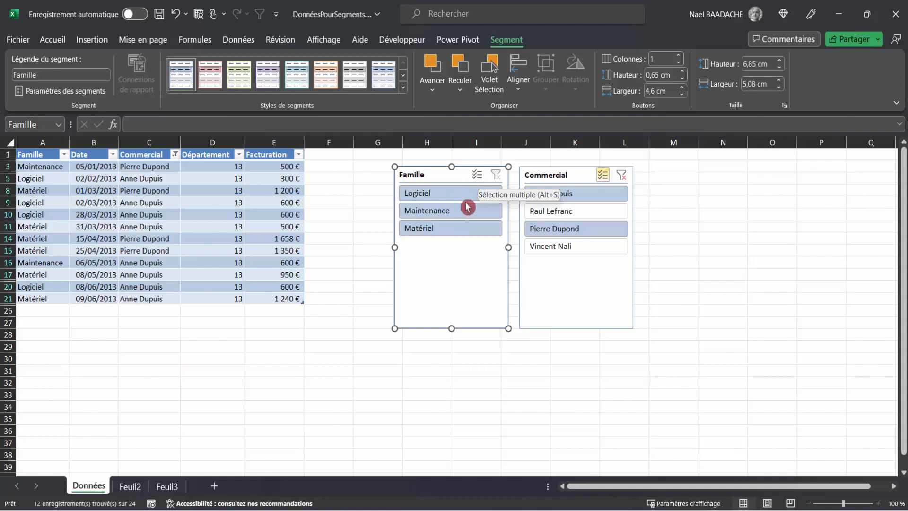
click(478, 176)
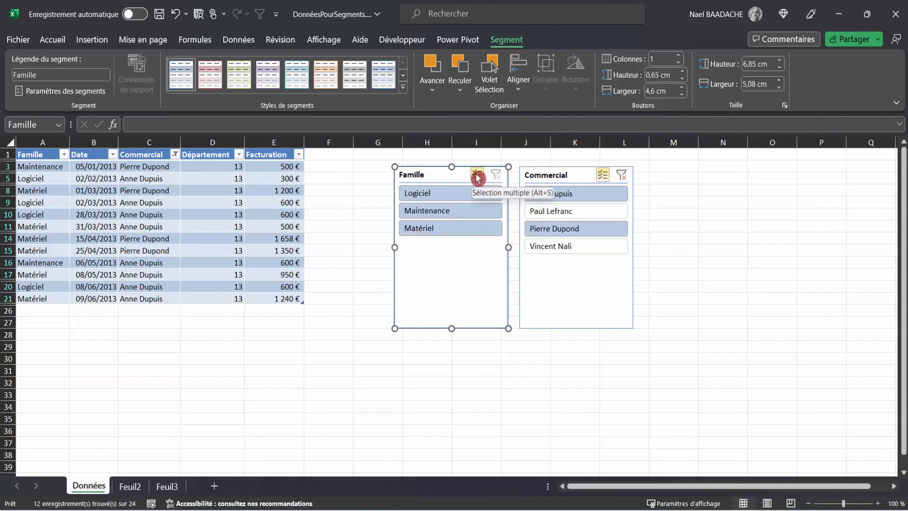
click(433, 211)
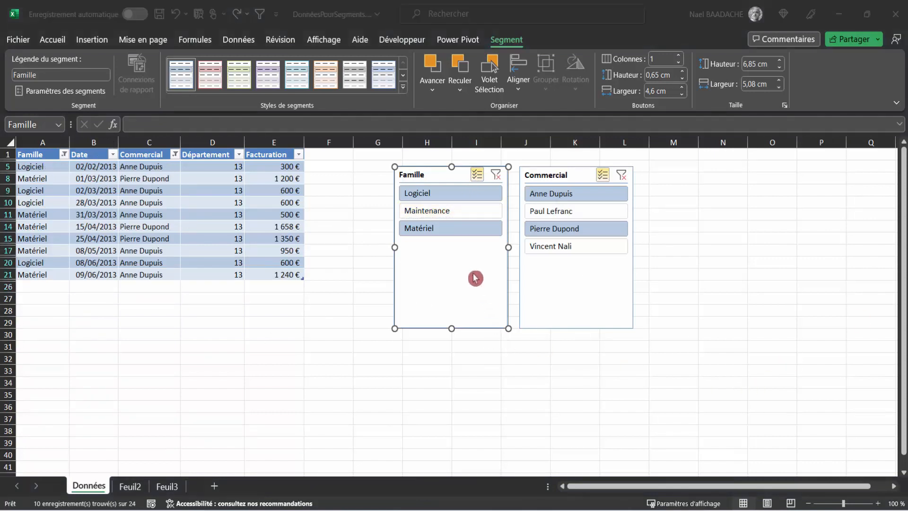
Clear the filters of the Famille and Commercial slicers
click(497, 178)
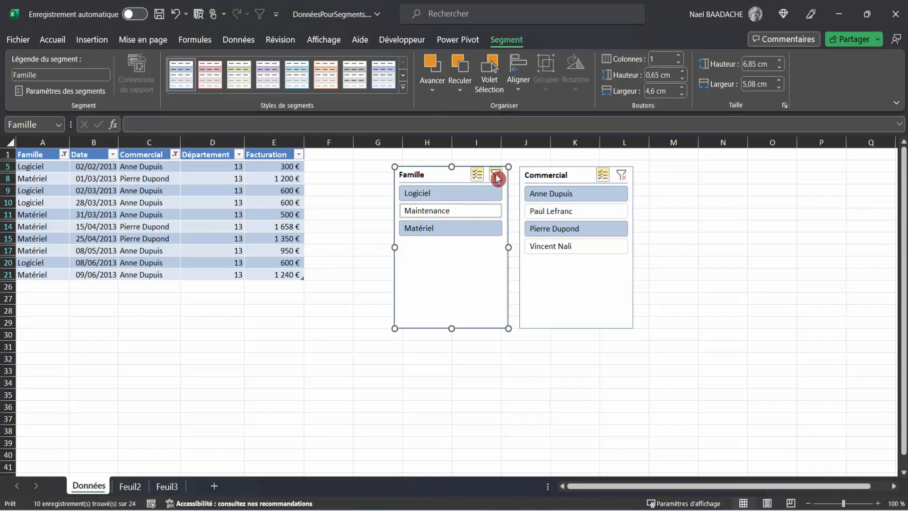
click(497, 178)
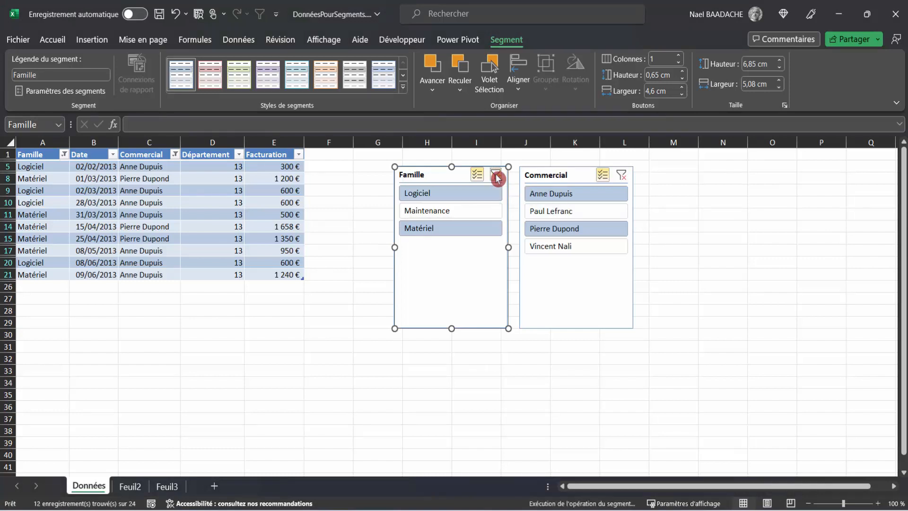
click(622, 175)
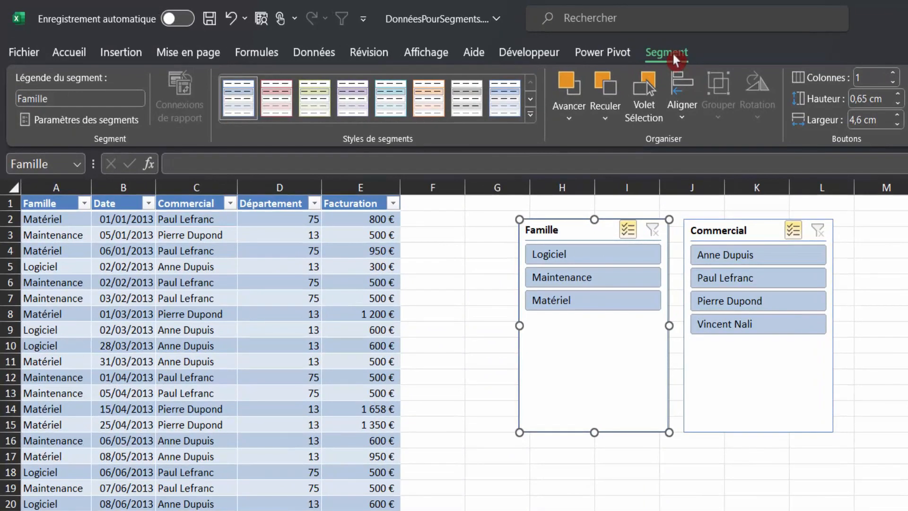
Apply the light orange slicer style 6 to the Famille slicer and a light green style to the Commercial slicer
click(425, 102)
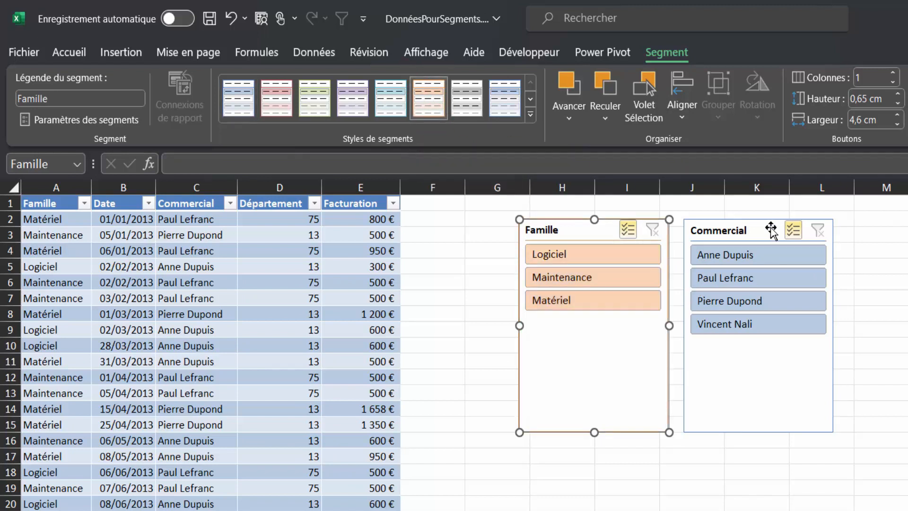
click(764, 230)
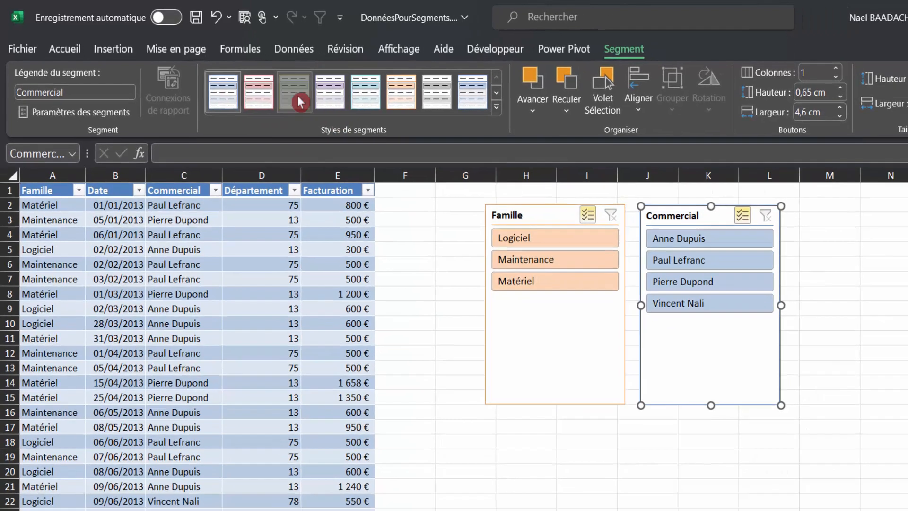
click(327, 115)
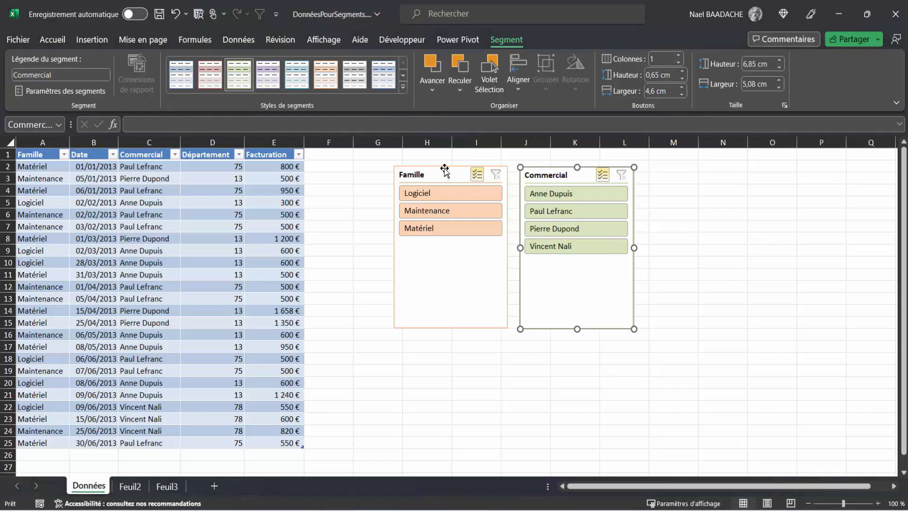
Move the Famille and Commercial slicers up and closer to the table, keeping them side by side
drag(440, 173, 396, 162)
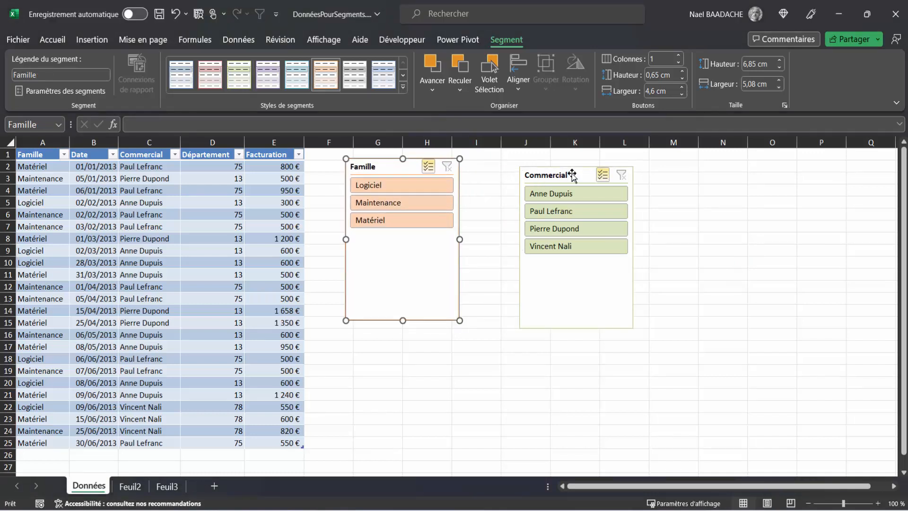
drag(572, 173, 533, 161)
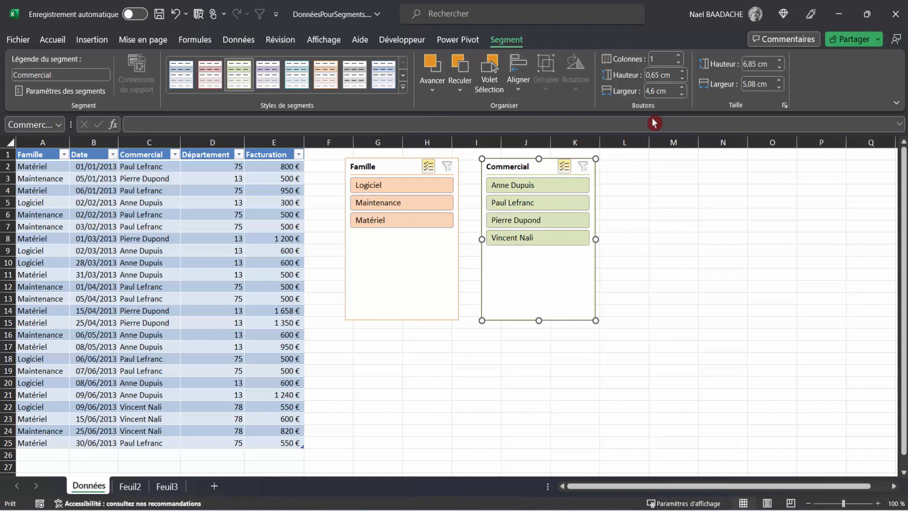
Arrange the Commercial slicer's buttons in 2 columns, shorten the slicer to about 2.9 cm and widen it to fit the full names
click(681, 56)
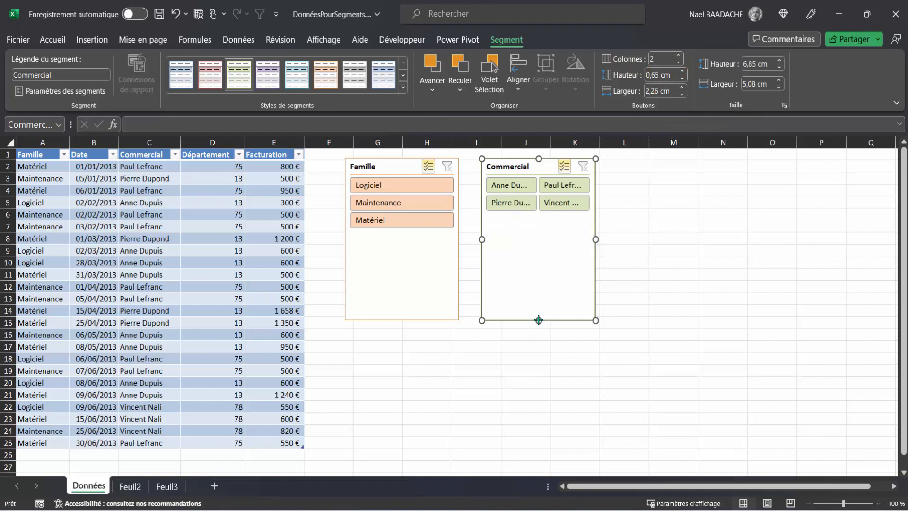
drag(538, 320, 539, 226)
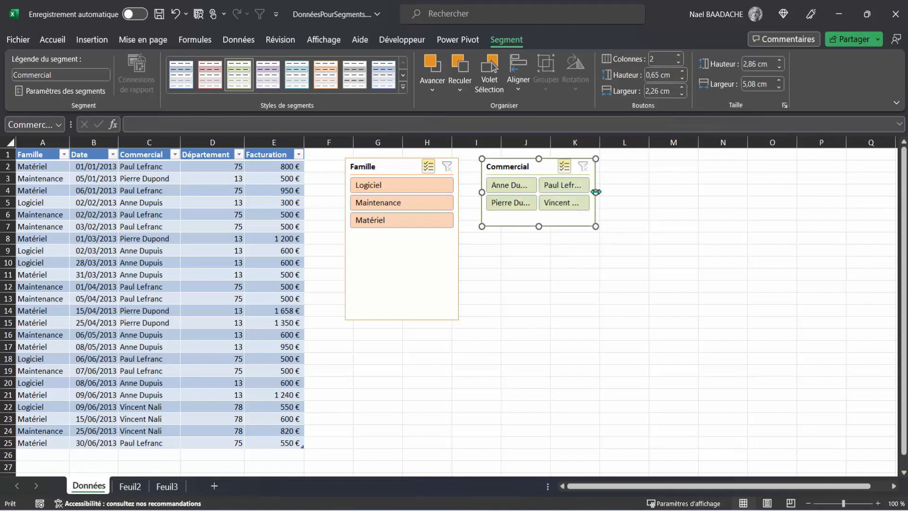
drag(596, 192, 661, 192)
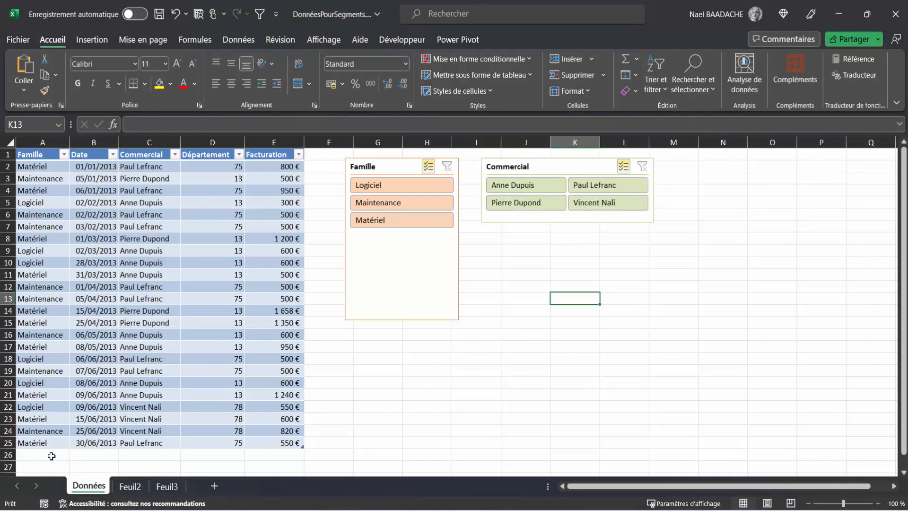
Add a record in row 26 directly below the table with family Matériel, date 01/07/2013 and a new salesperson's name
click(52, 456)
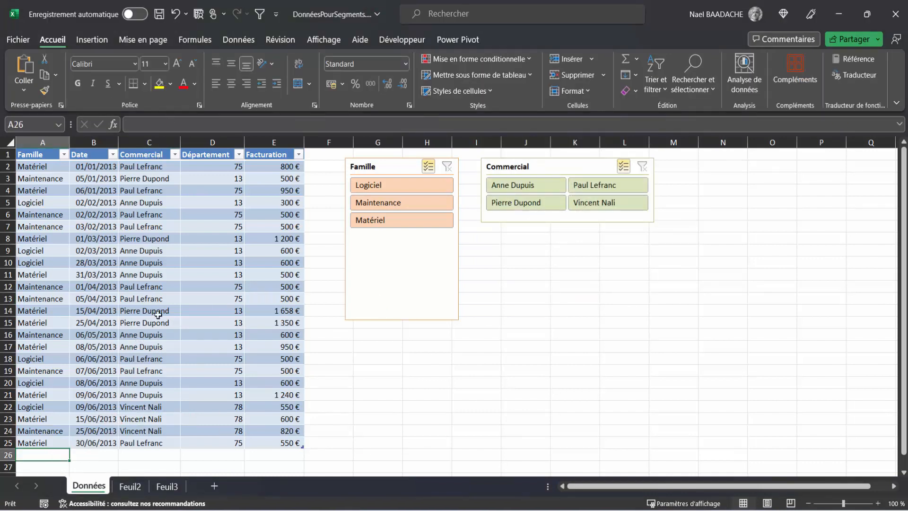
text(mA)
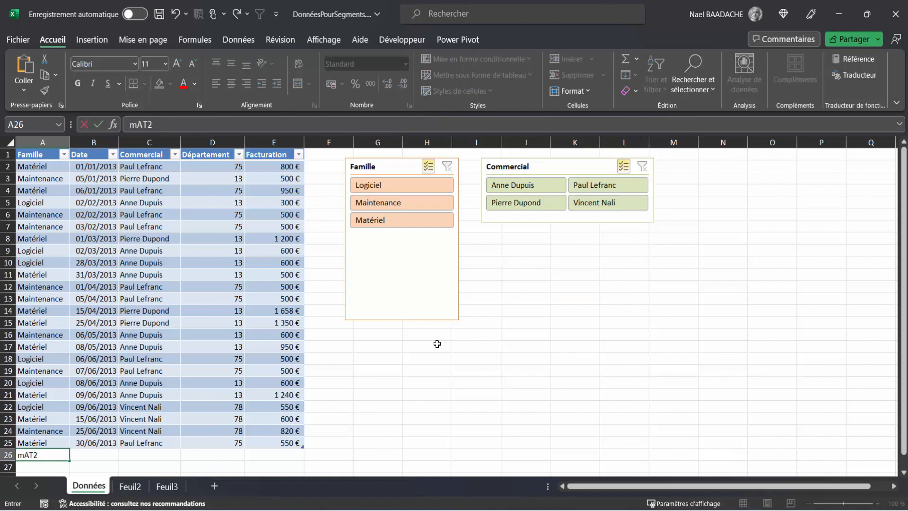
text(atériel)
key(Tab)
text(01)
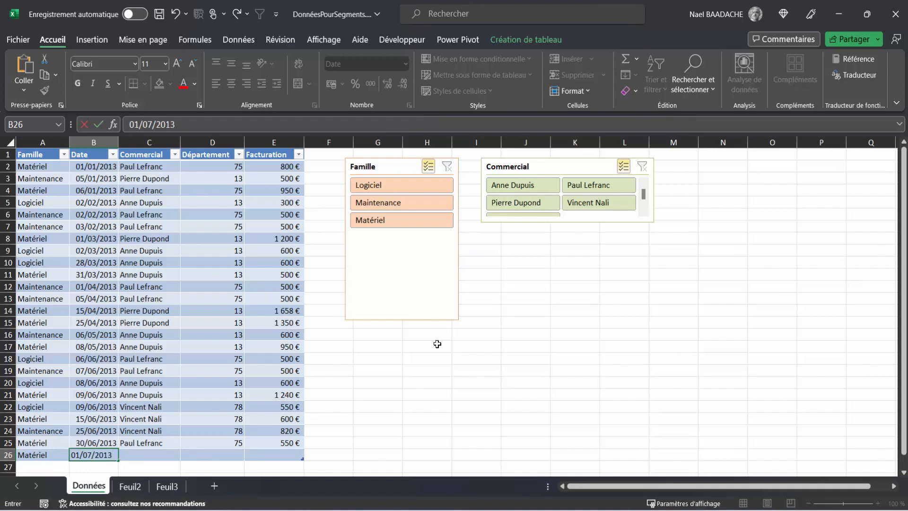
key(Tab)
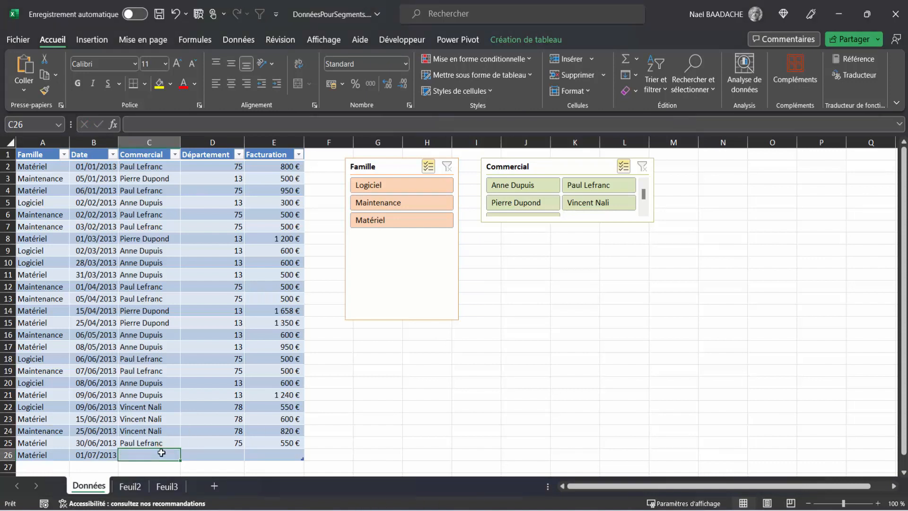
text(Nael X)
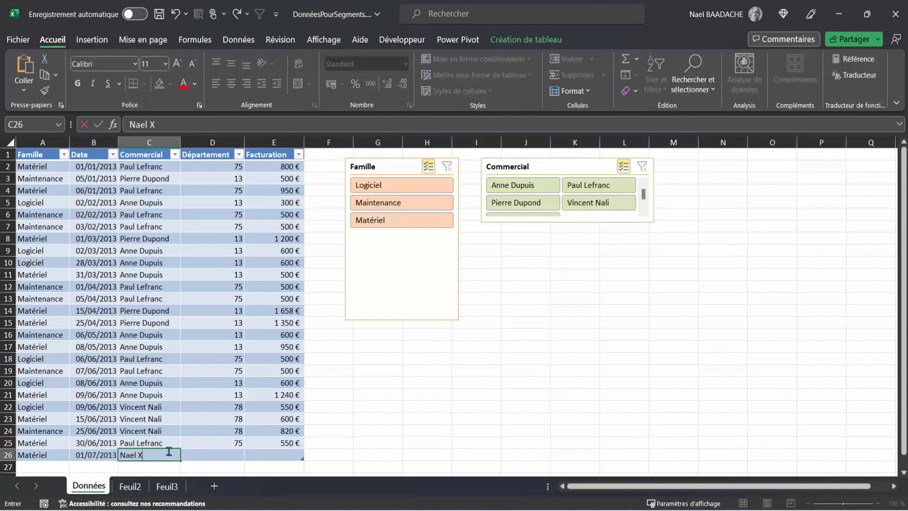
key(Tab)
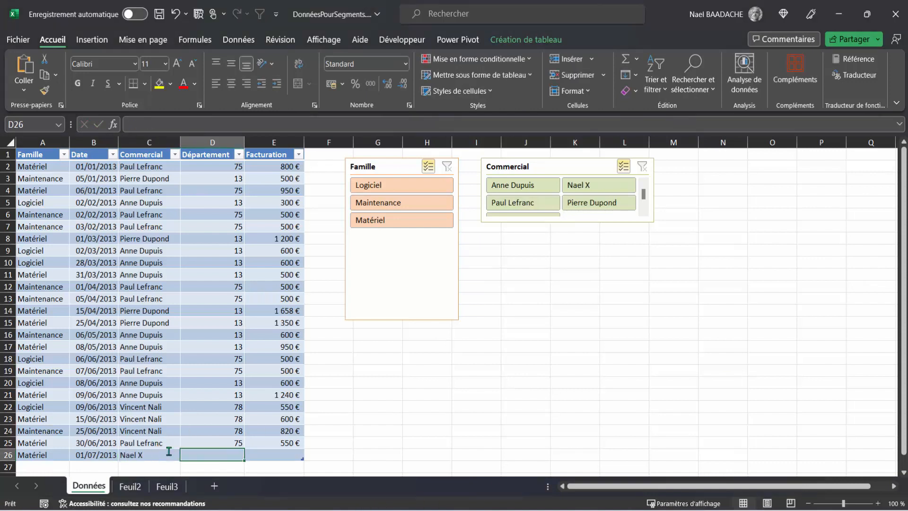
Complete the new record in row 26 with department 13 and a billing amount of 660
text(13)
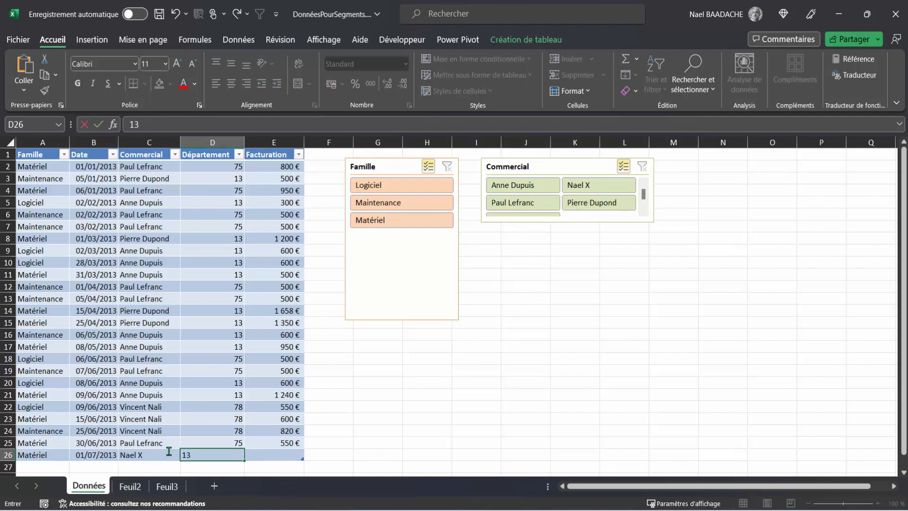
key(Tab)
text(66)
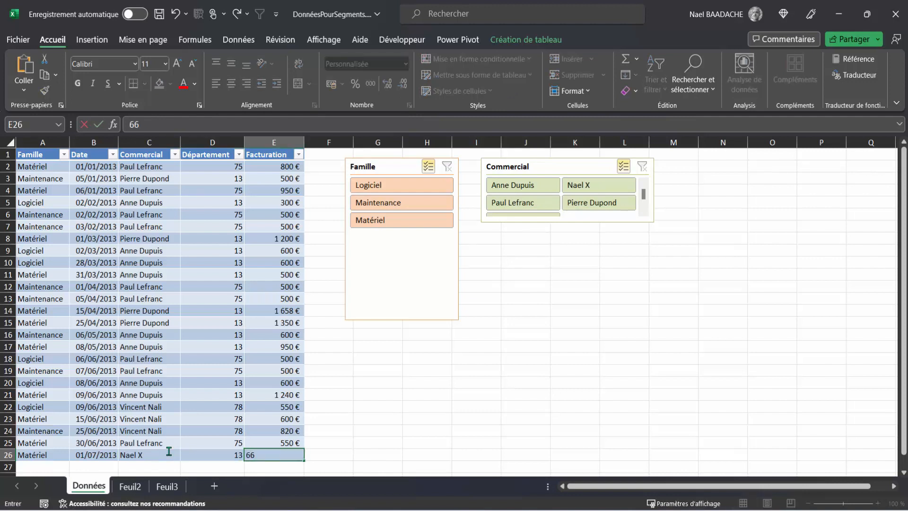
key(Return)
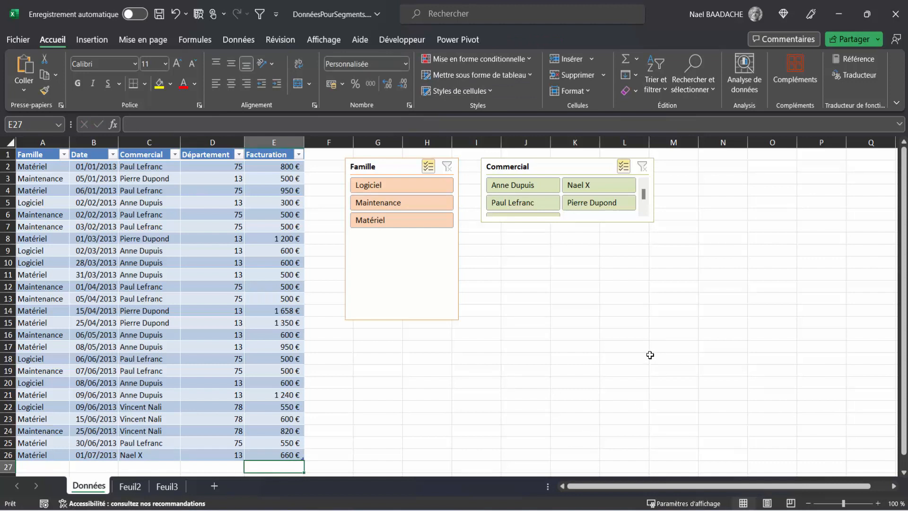
Increase the Commercial slicer's height just enough to fit all three rows of salesperson buttons
click(571, 229)
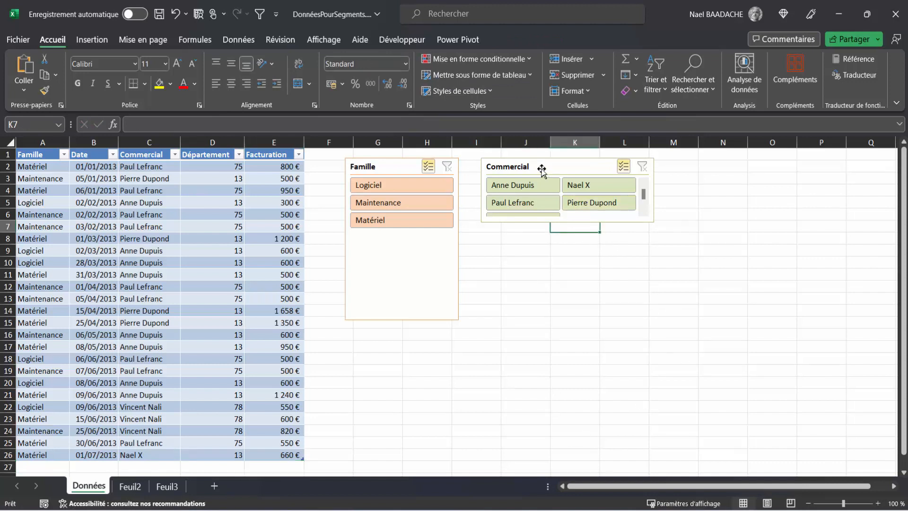
click(571, 219)
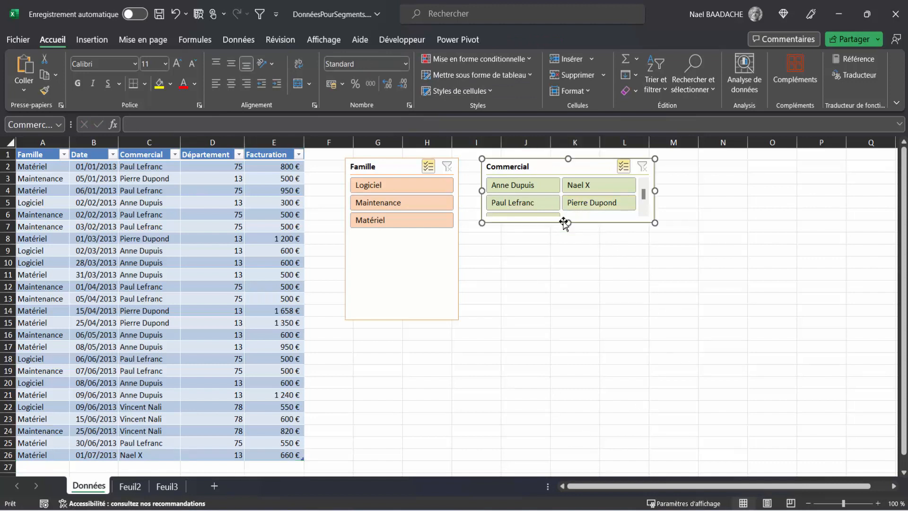
drag(571, 221, 570, 238)
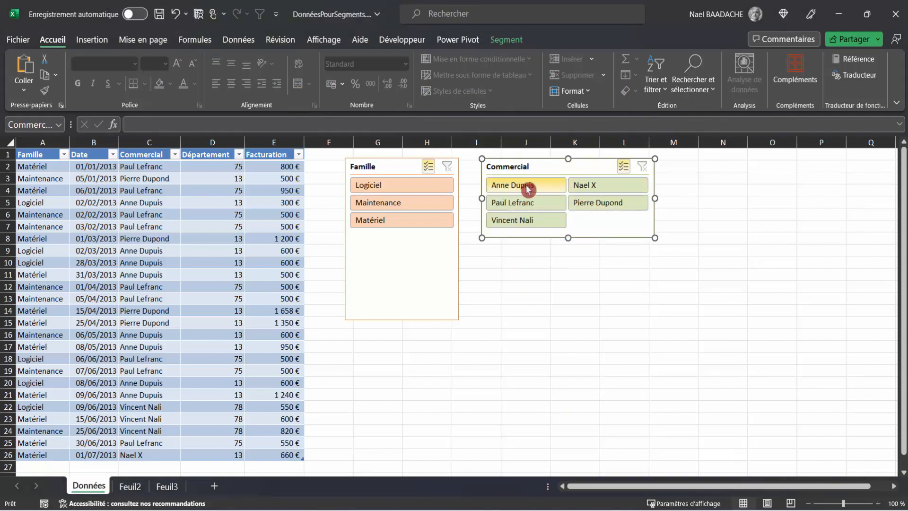
Filter the table with the Commercial slicer by deselecting every salesperson except the newly added one
click(527, 204)
click(527, 186)
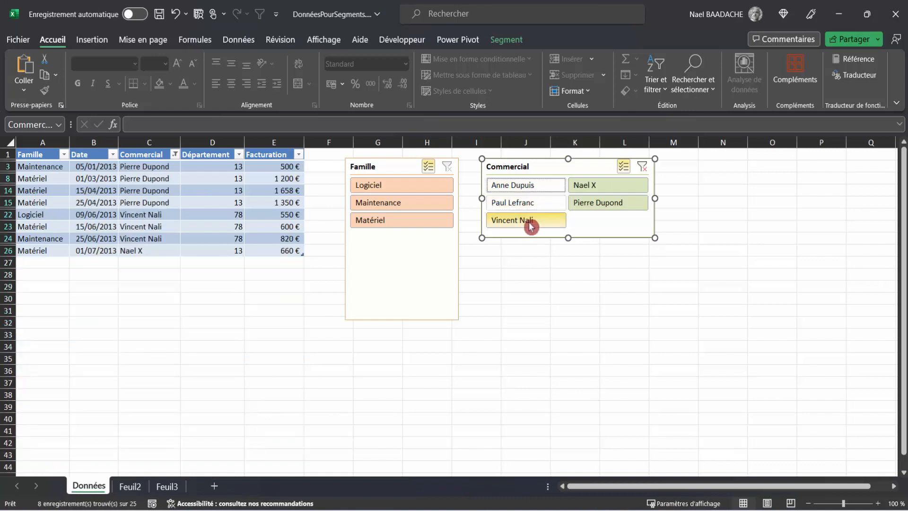
click(530, 226)
click(622, 208)
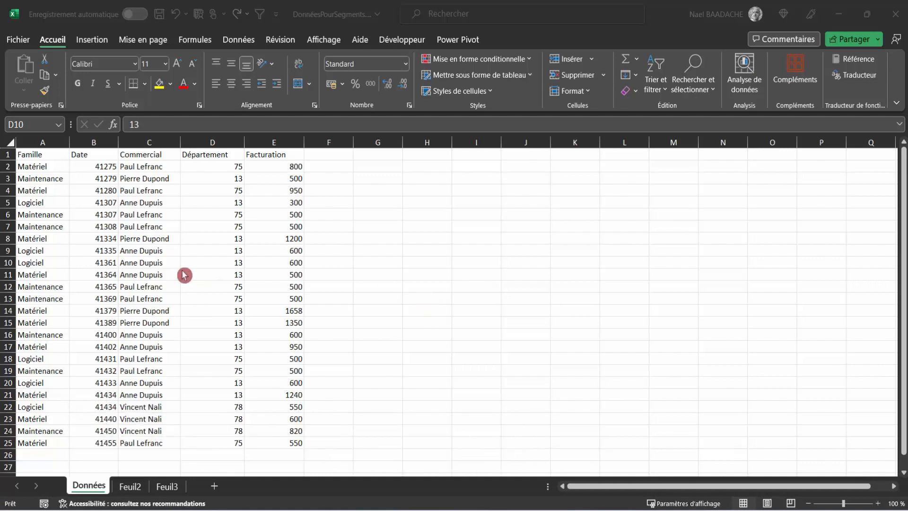
Create a pivot table from the data range A1:E25 of the Données sheet on a new worksheet
click(153, 238)
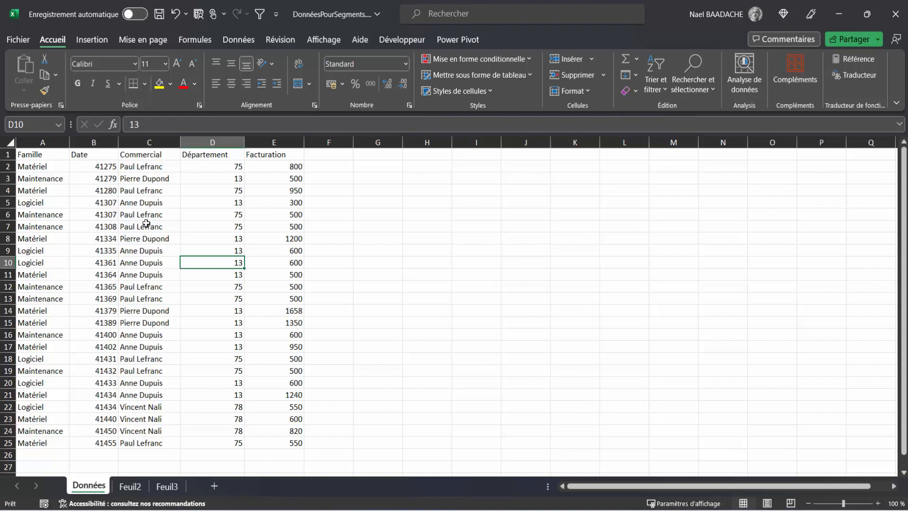
click(146, 224)
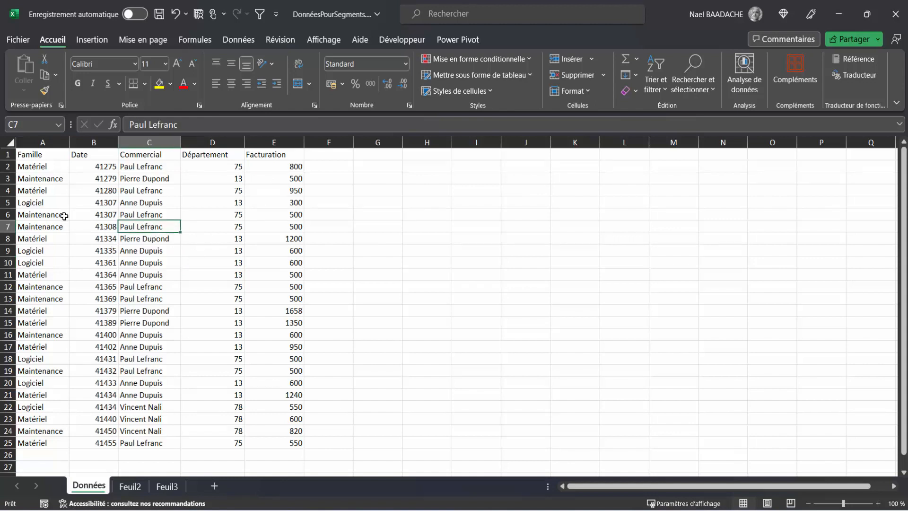
click(92, 40)
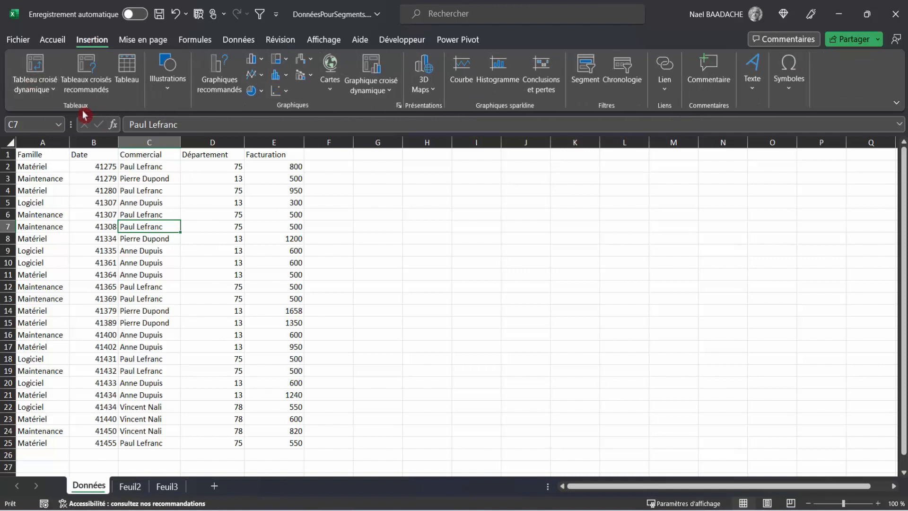
click(37, 64)
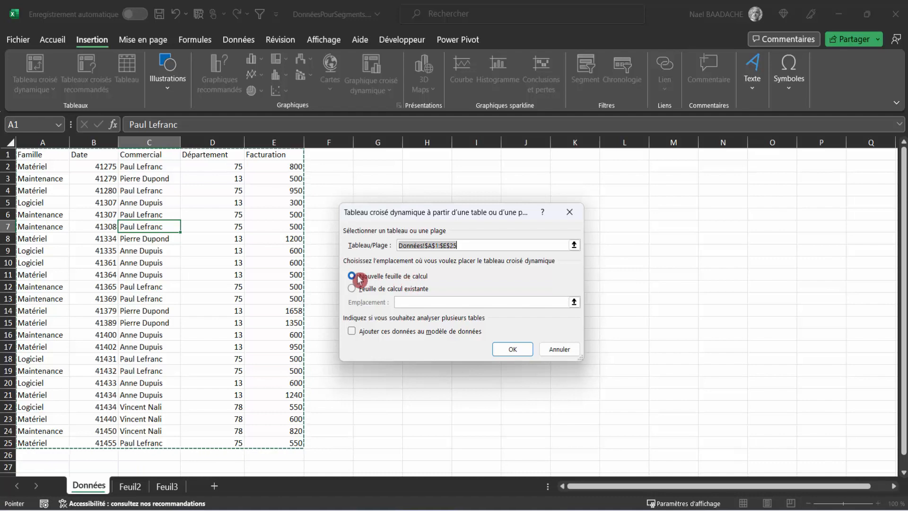
click(510, 351)
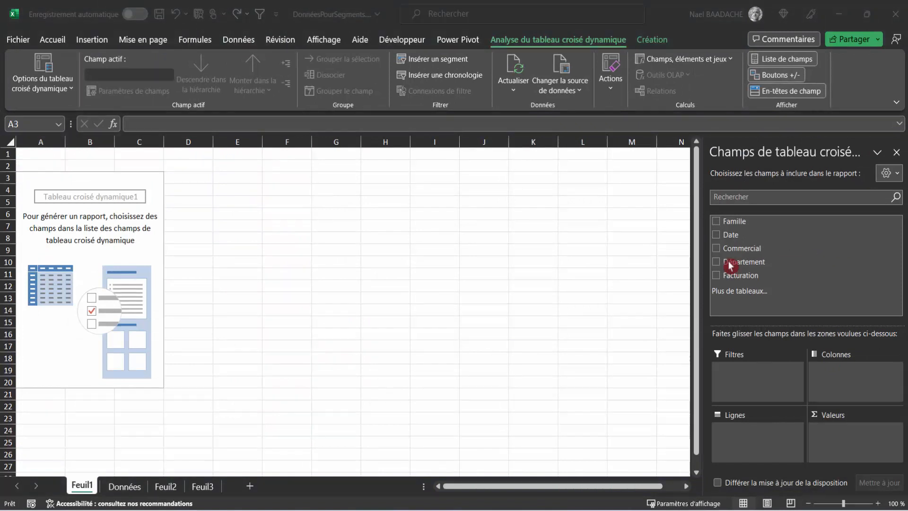
Lay out the pivot table with Facturation as summed values, Commercial as rows and Famille as columns
click(737, 278)
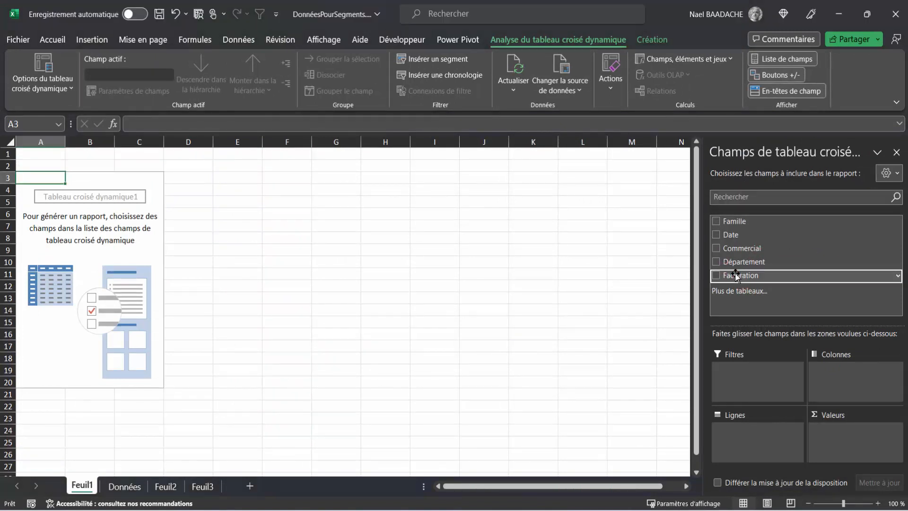
drag(736, 276, 783, 358)
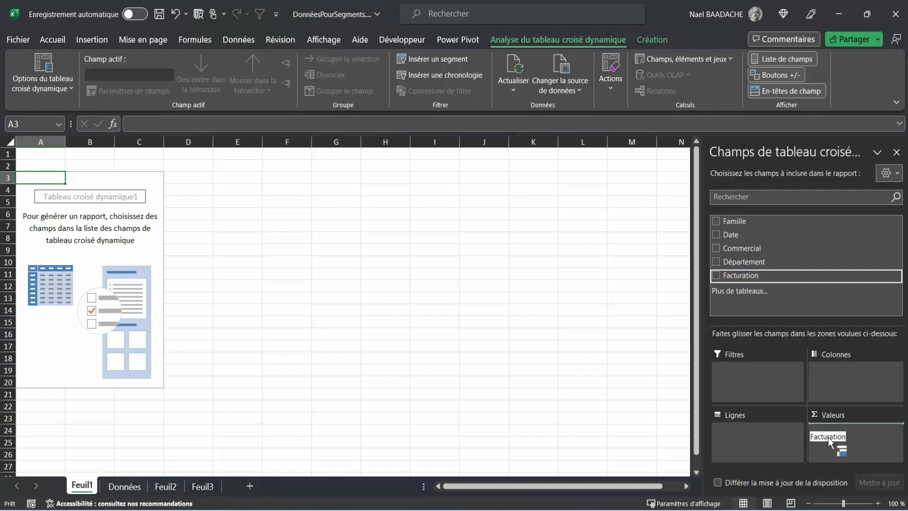
drag(827, 437, 827, 437)
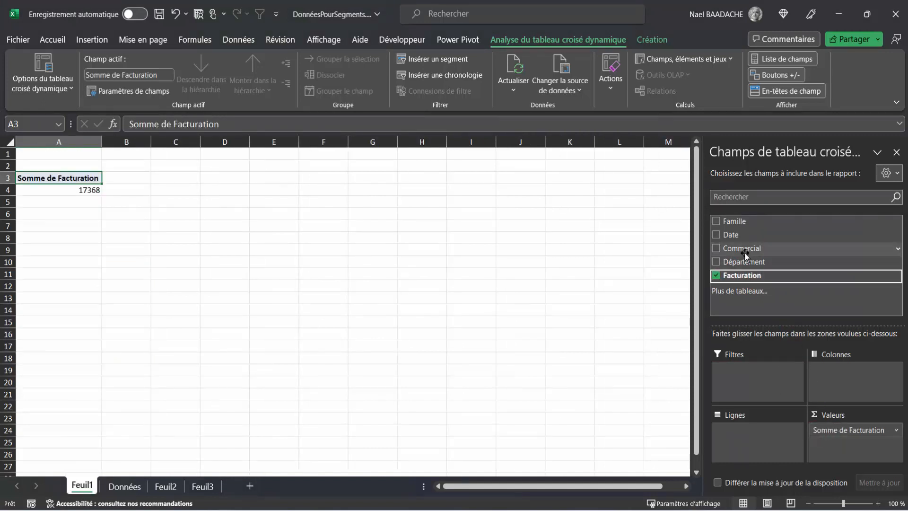
drag(744, 253, 738, 434)
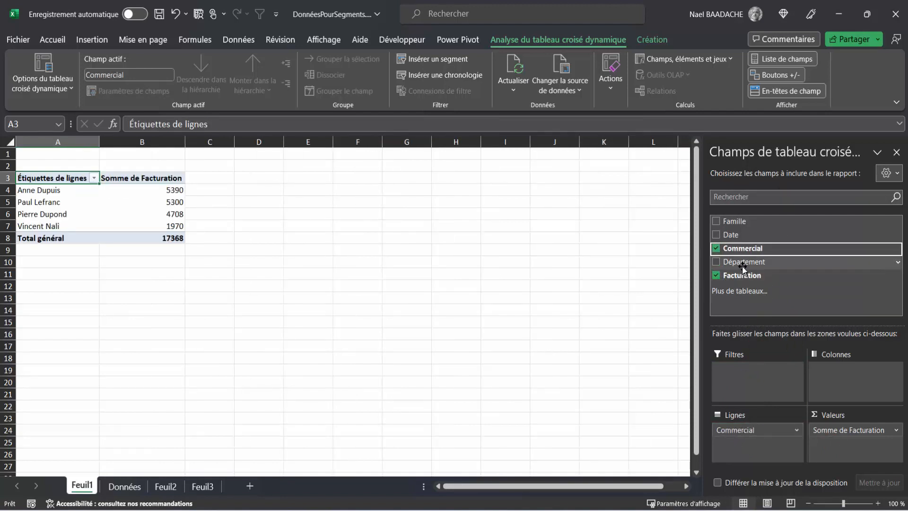
drag(740, 221, 828, 383)
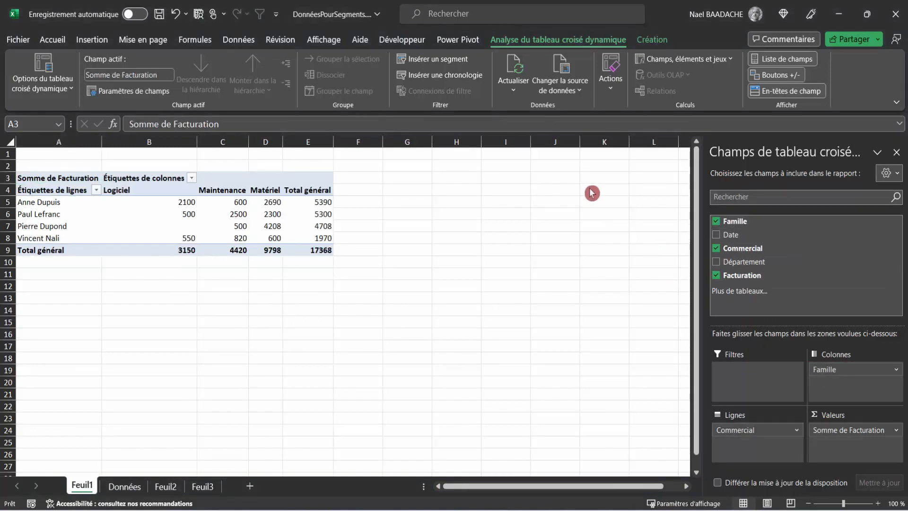
Insert slicers for the Famille and Département fields of the pivot table
click(543, 44)
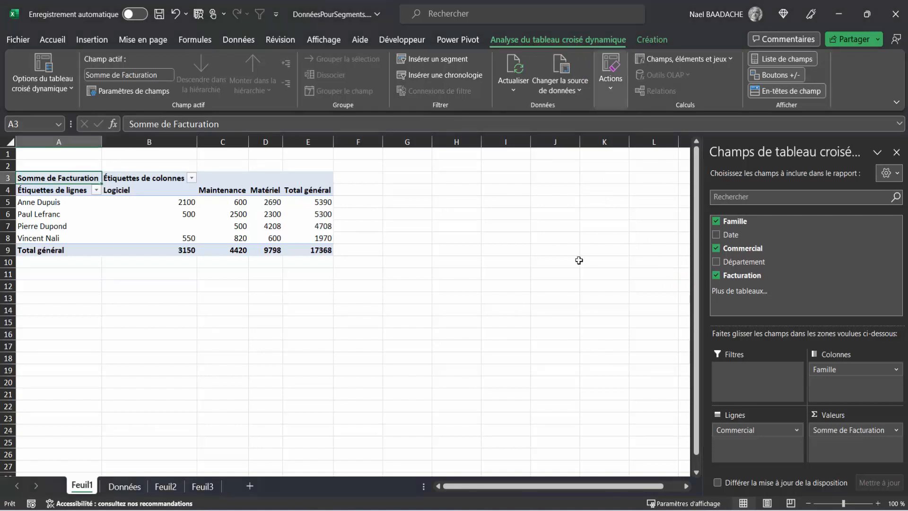
click(437, 64)
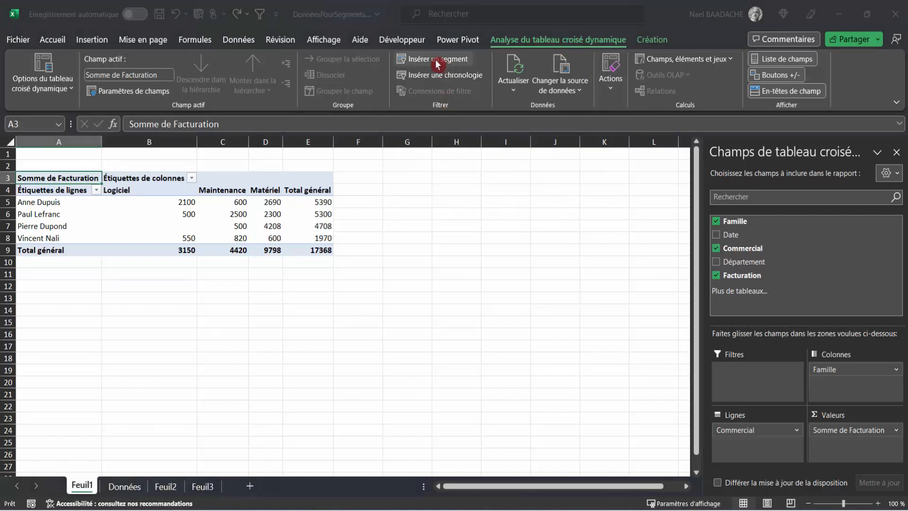
drag(472, 156, 501, 167)
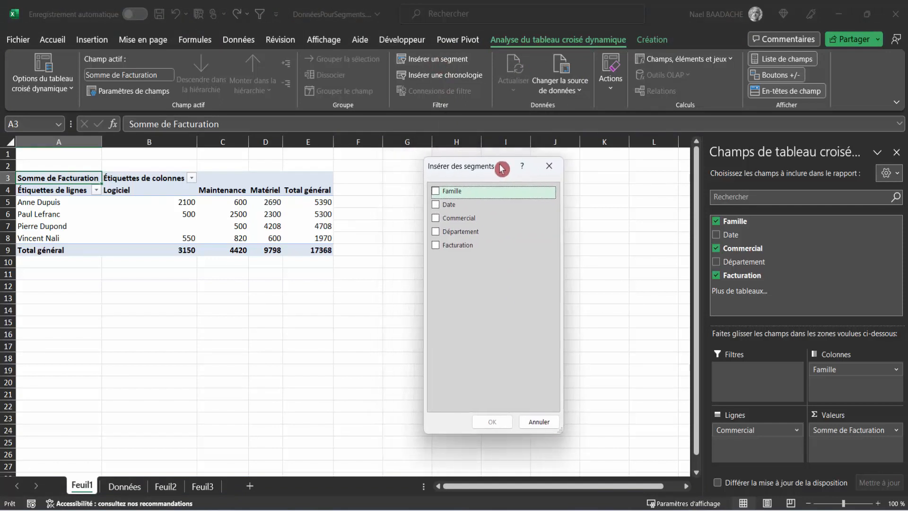
click(440, 193)
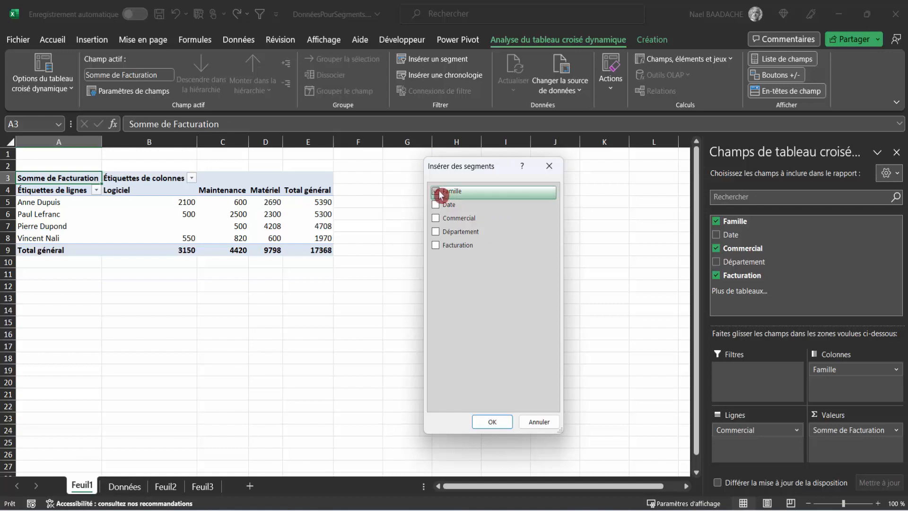
click(438, 233)
click(492, 421)
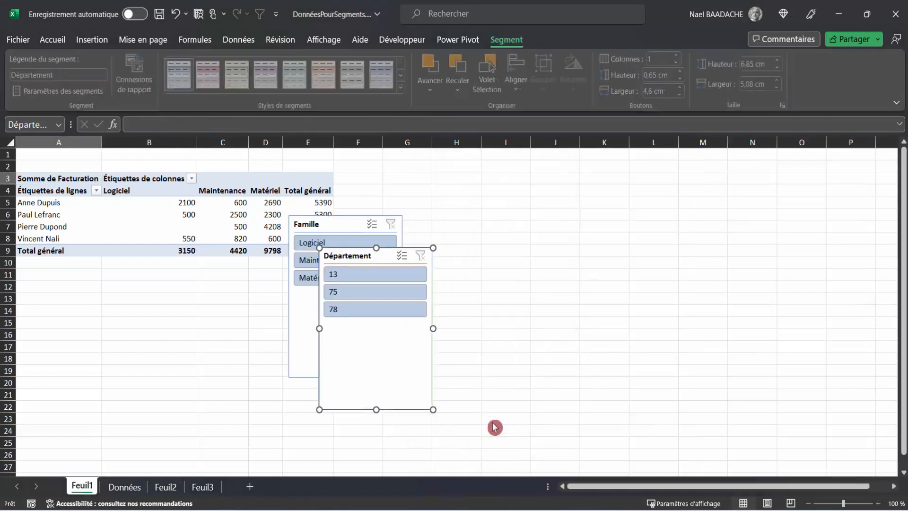
Move the Famille and Département slicers to the right of the pivot table, side by side and level with its header row
drag(399, 249, 547, 178)
drag(355, 215, 414, 176)
click(405, 203)
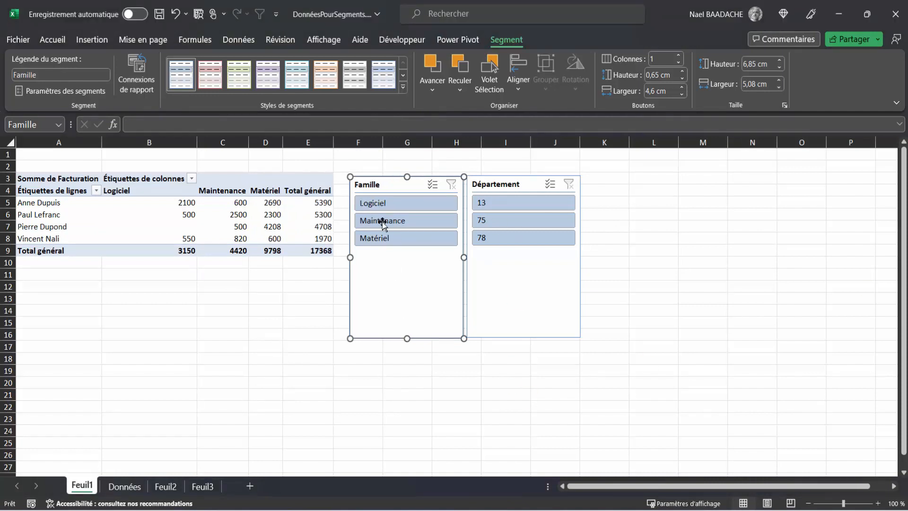
Filter the pivot table by family Logiciel and department 75, and clear the filters of both slicers
click(382, 208)
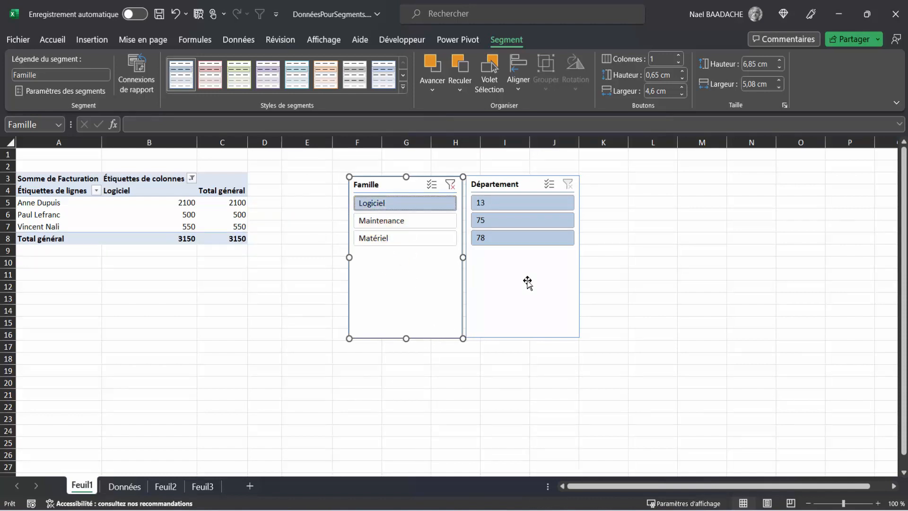
click(504, 221)
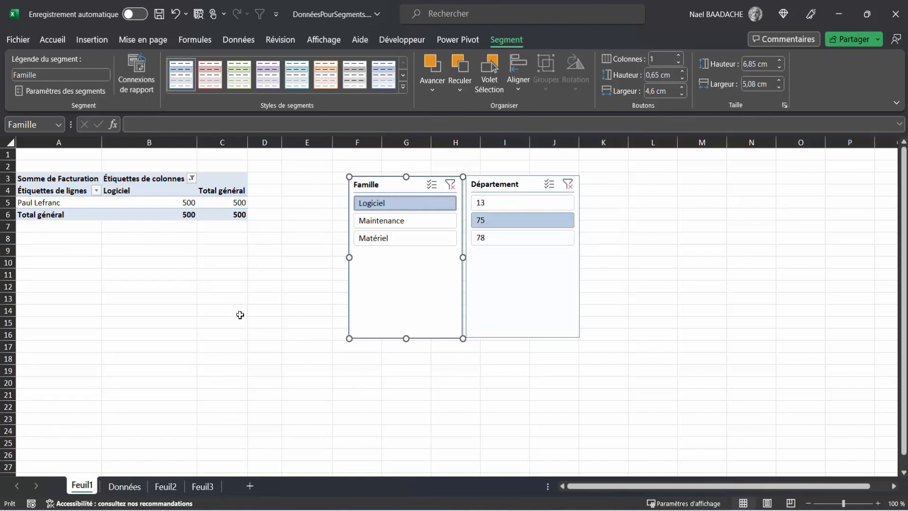
click(451, 188)
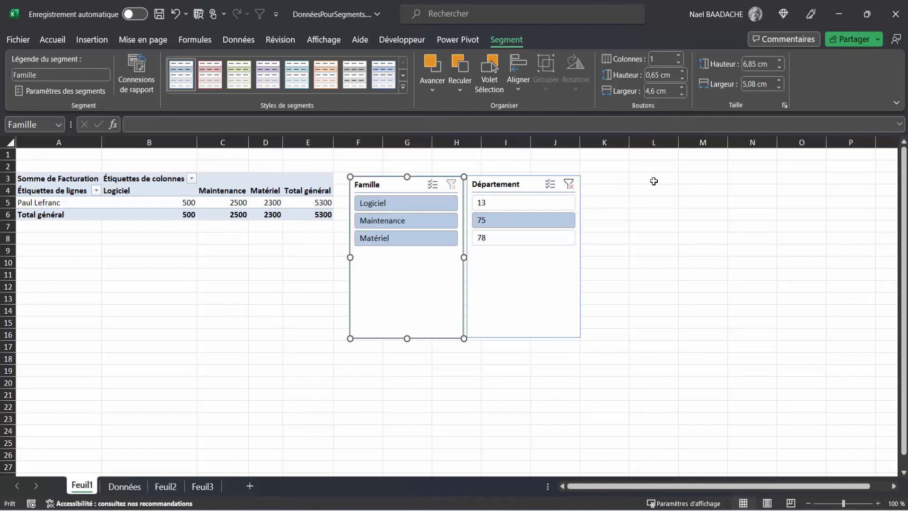
click(569, 184)
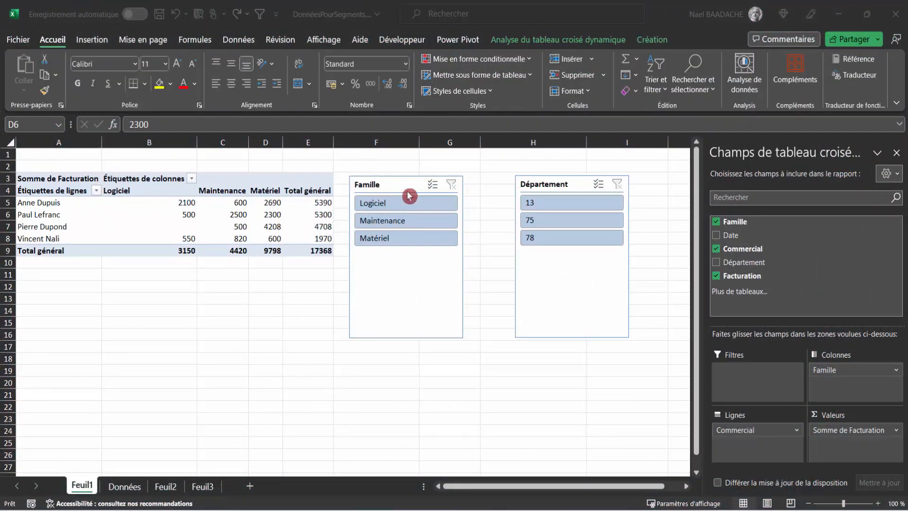
Move the Département slicer closer to the Famille slicer, leaving a small gap between them
key(Escape)
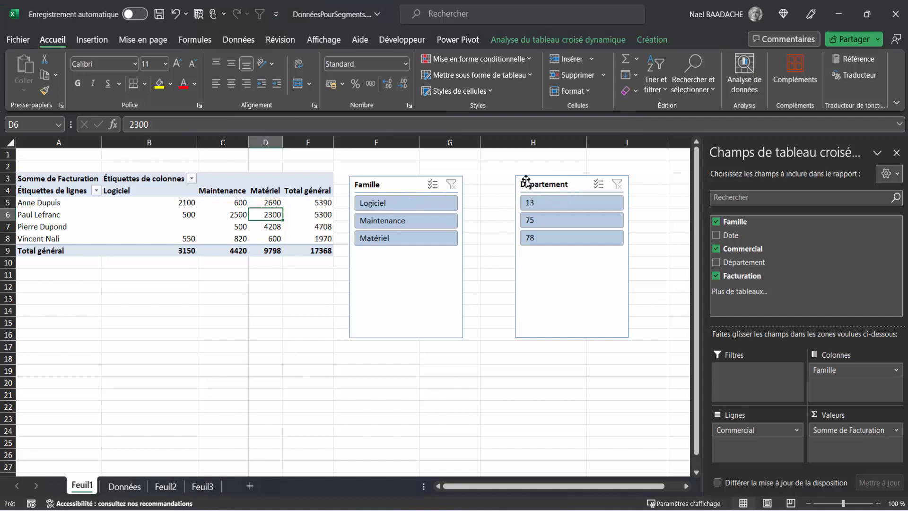
drag(554, 182, 518, 181)
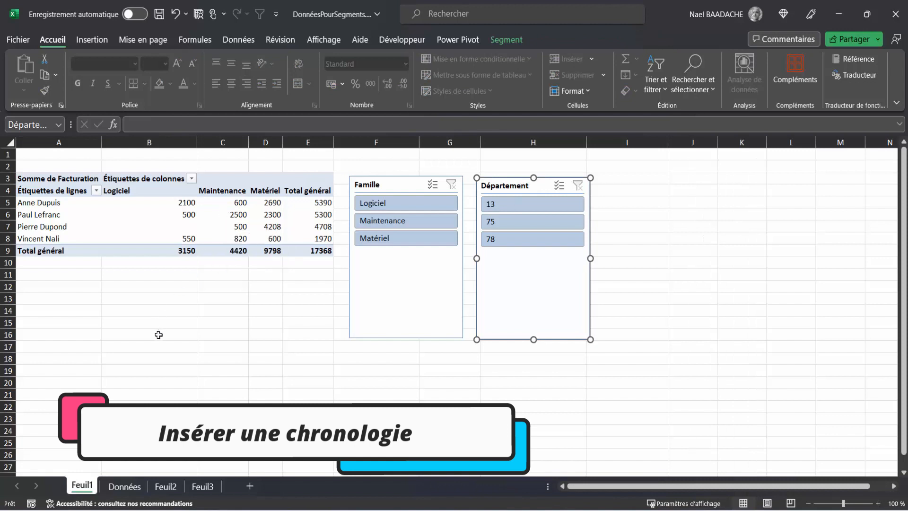
Format the dates in B2:B25 of the Données sheet as short dates (Date courte)
click(124, 487)
drag(98, 177, 95, 166)
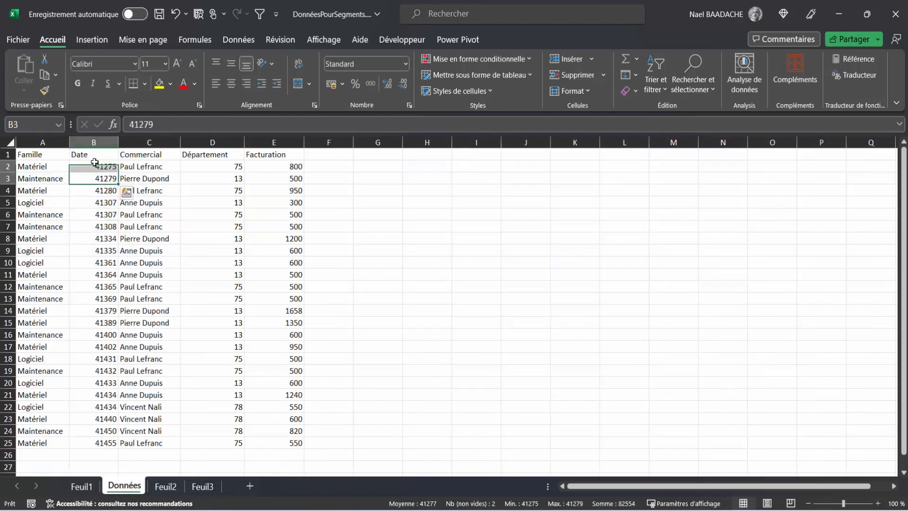
click(95, 167)
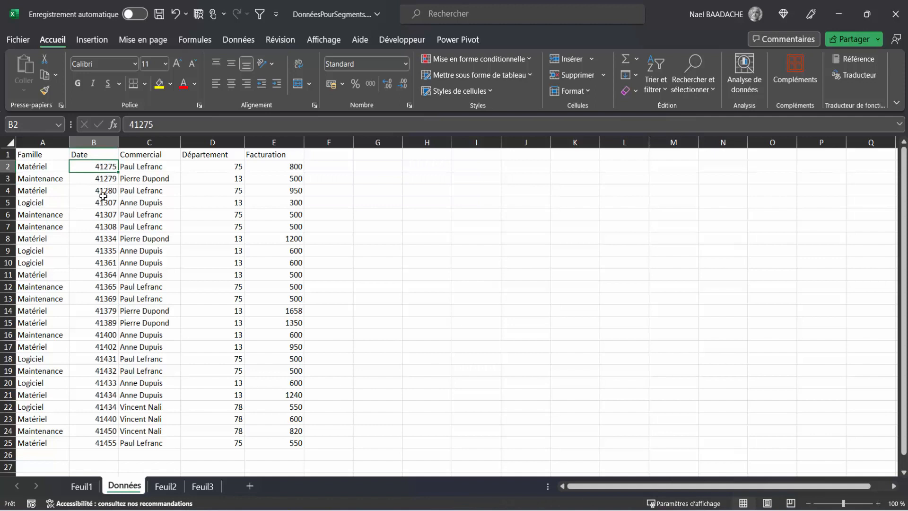
drag(103, 196, 93, 444)
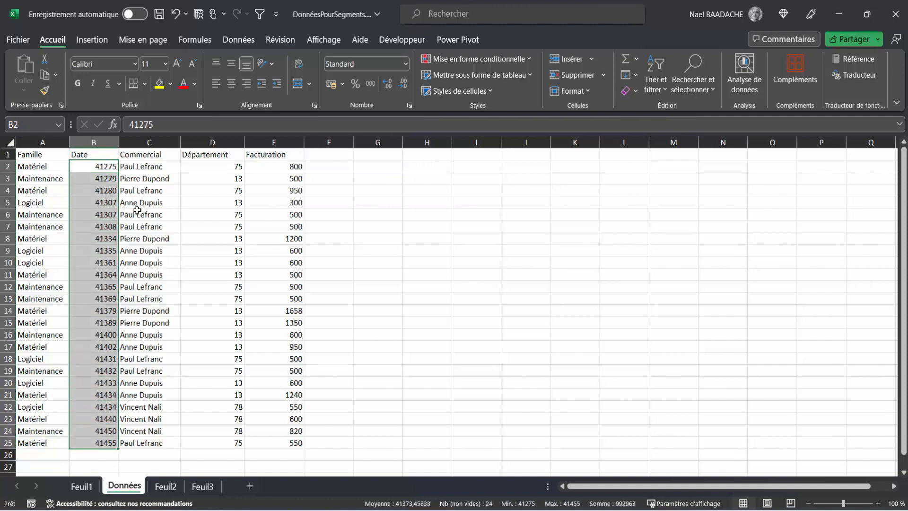
click(408, 64)
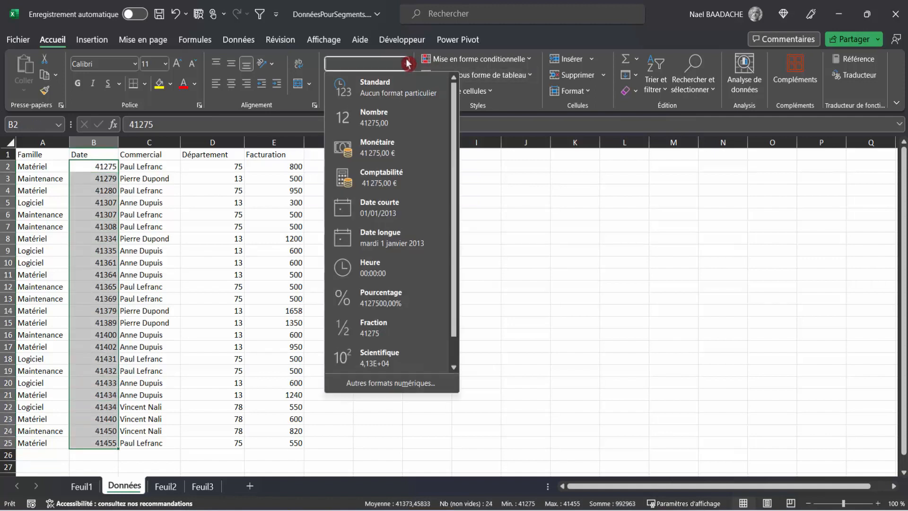
click(387, 218)
click(93, 226)
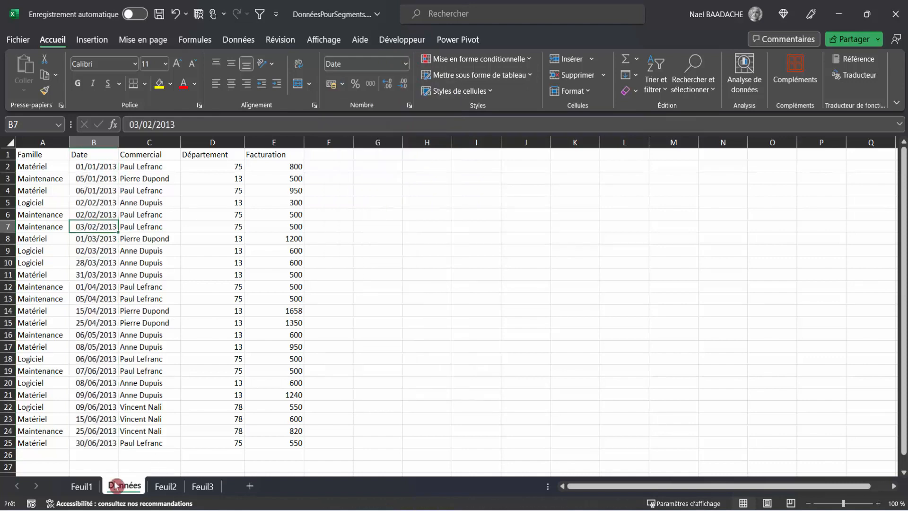
Refresh the pivot table on Feuil1 so it takes in the reformatted source dates
click(78, 486)
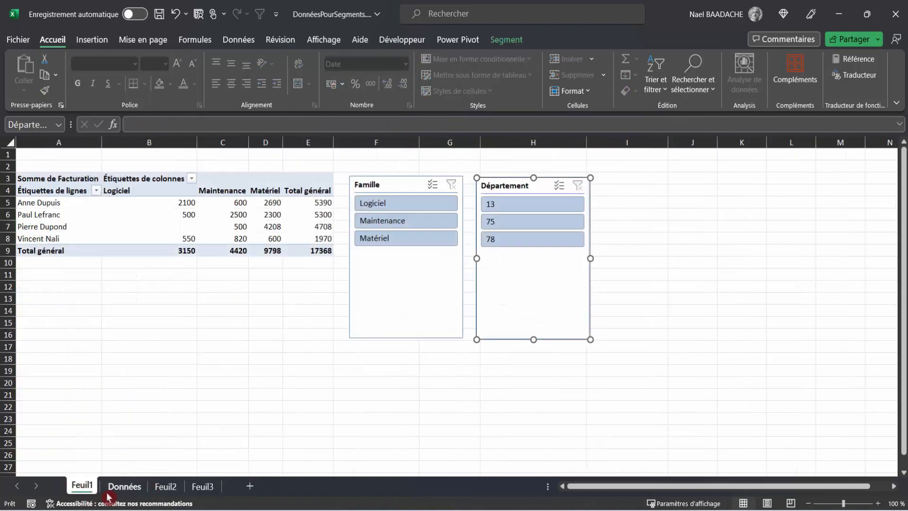
click(189, 211)
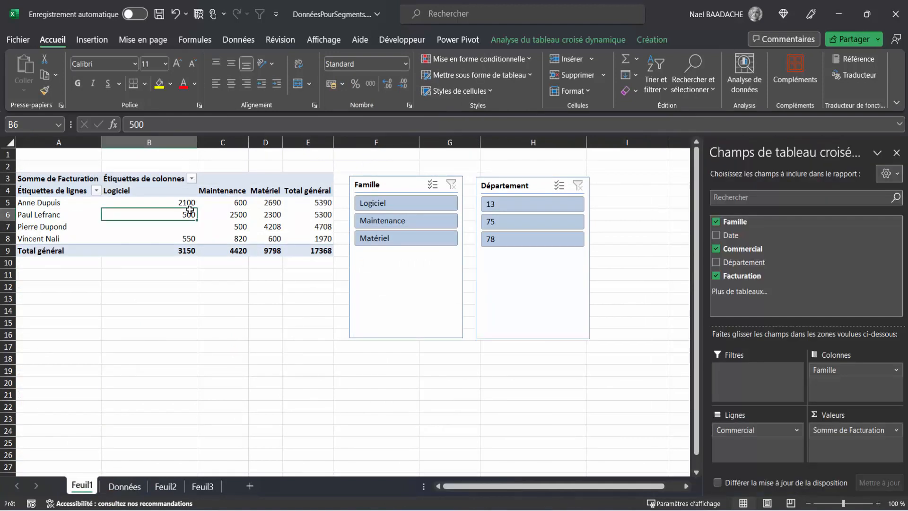
click(570, 41)
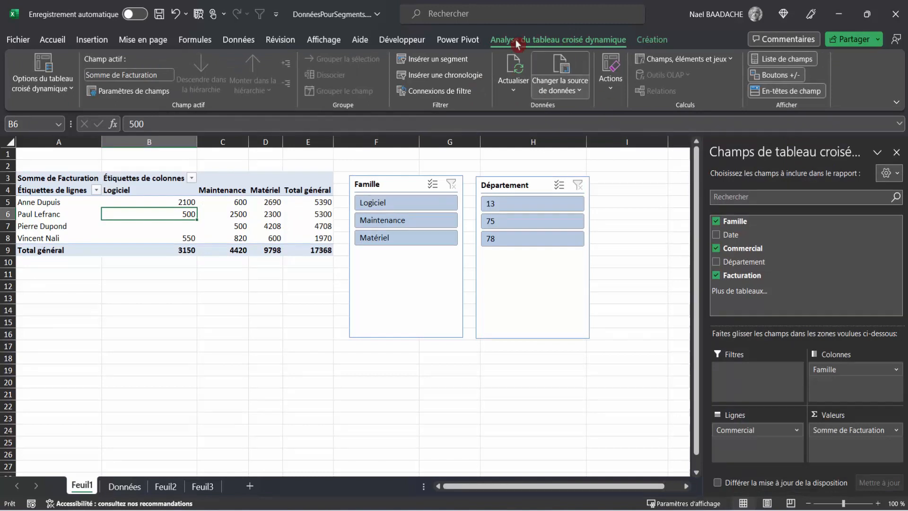
click(514, 68)
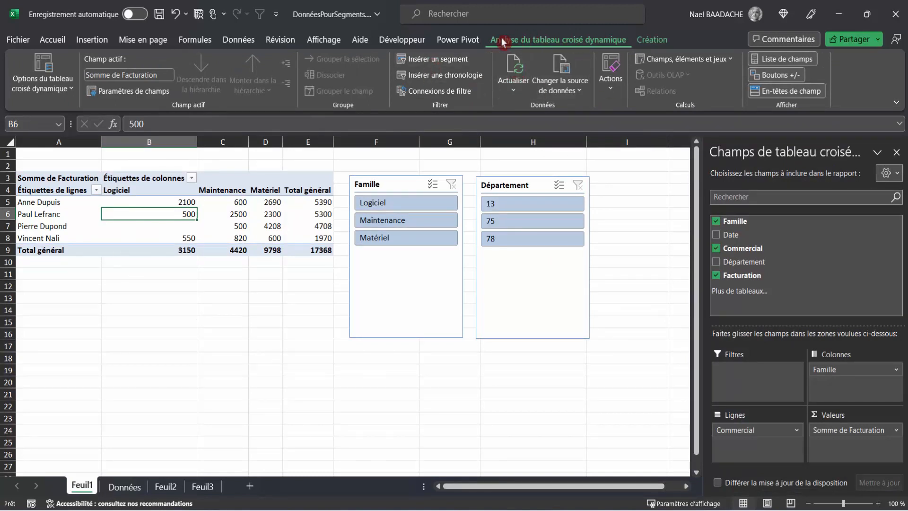
Insert a timeline (chronologie) for the pivot table based on the Date field
click(435, 76)
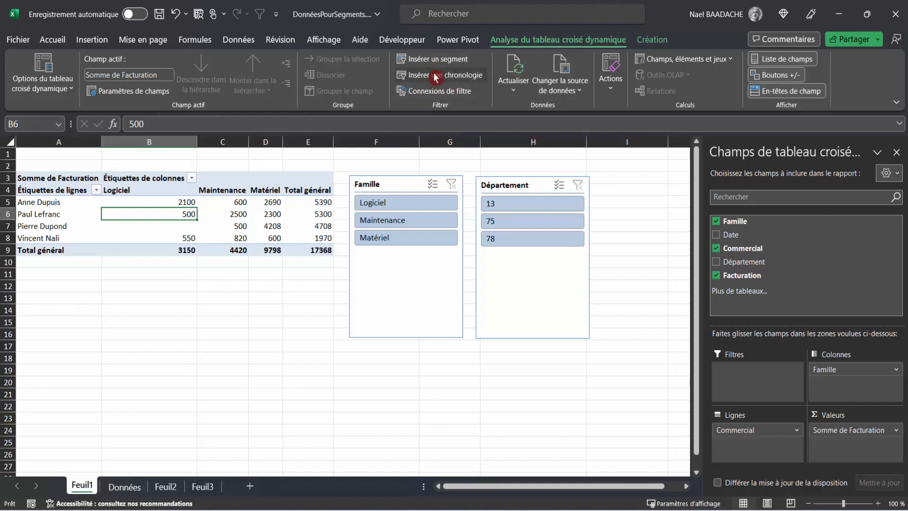
click(438, 240)
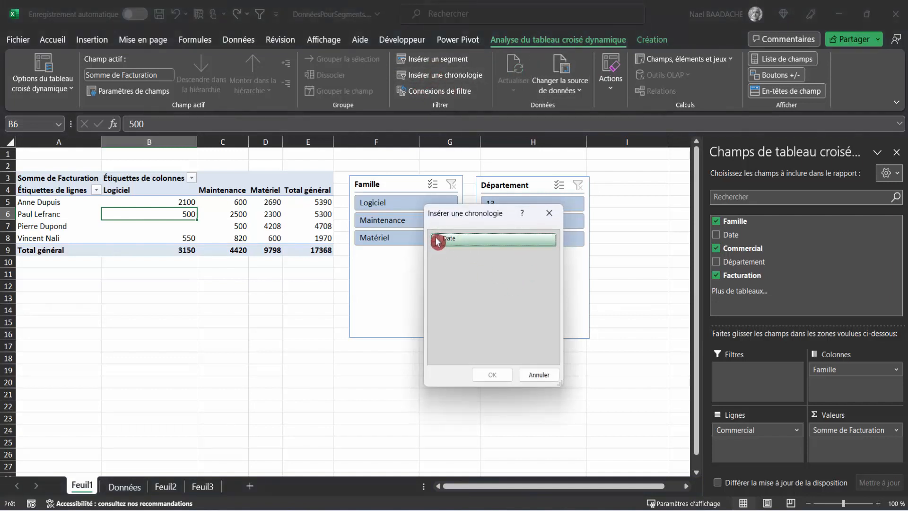
click(437, 240)
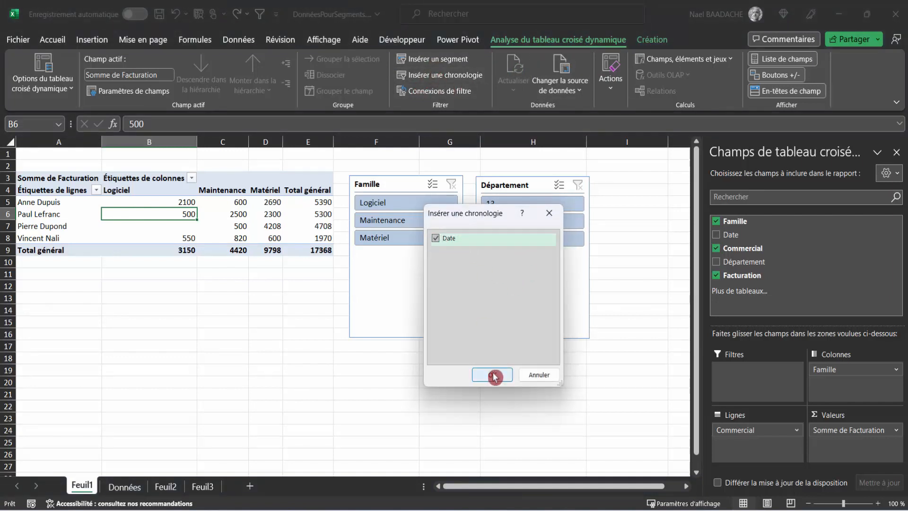
click(492, 376)
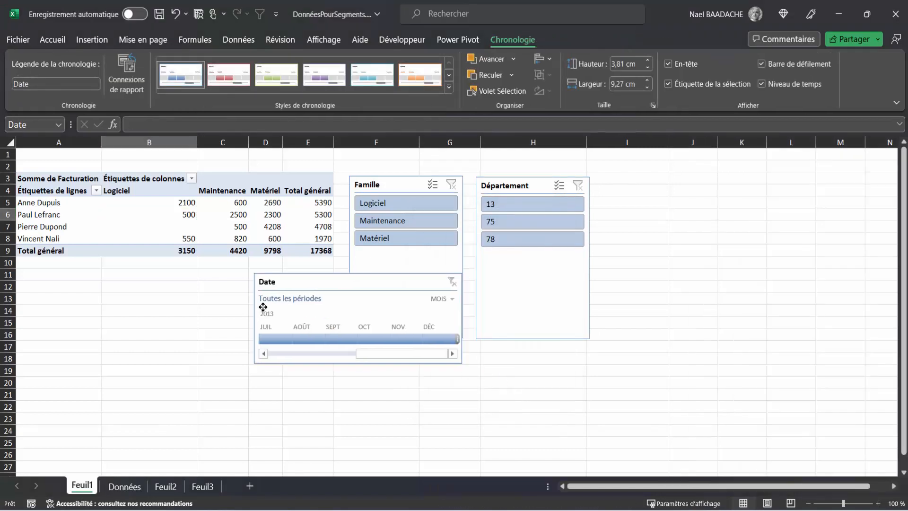
Place the Date timeline below the pivot table and widen it to about 13 cm, showing the months from January 2013
drag(263, 307, 48, 365)
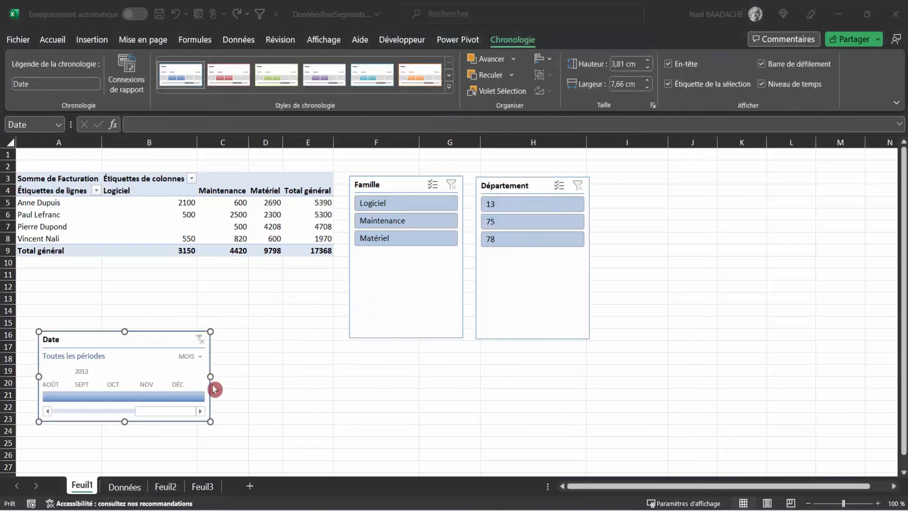
click(211, 376)
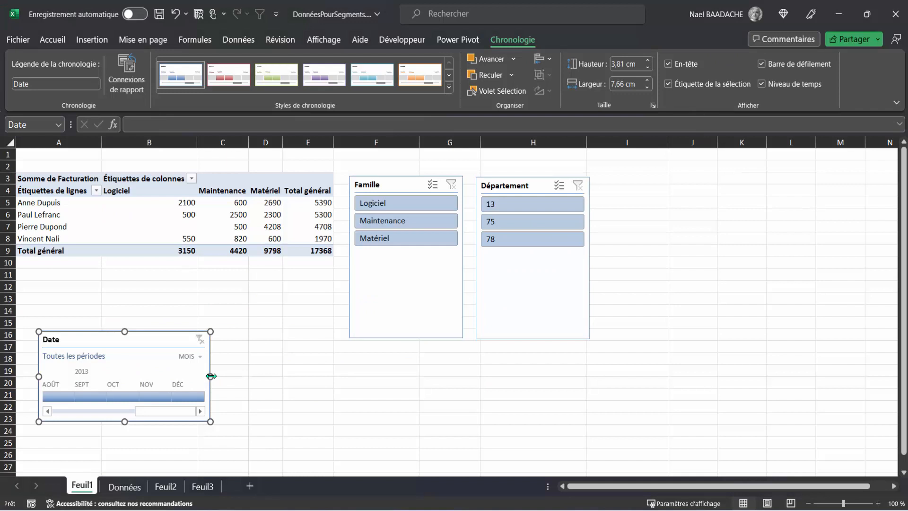
drag(210, 376, 331, 382)
drag(152, 412, 59, 415)
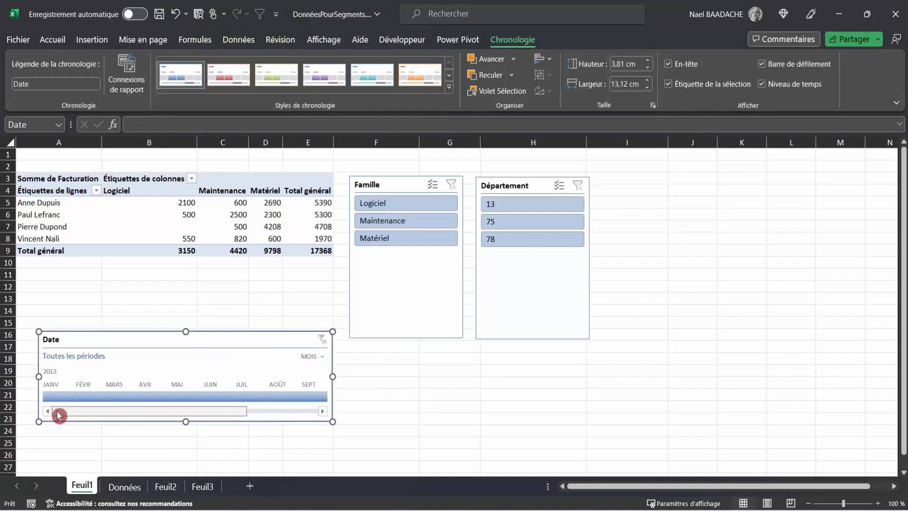
Filter the pivot table with the Date timeline by January and February 2013 individually, ending with the range January to March 2013
click(59, 397)
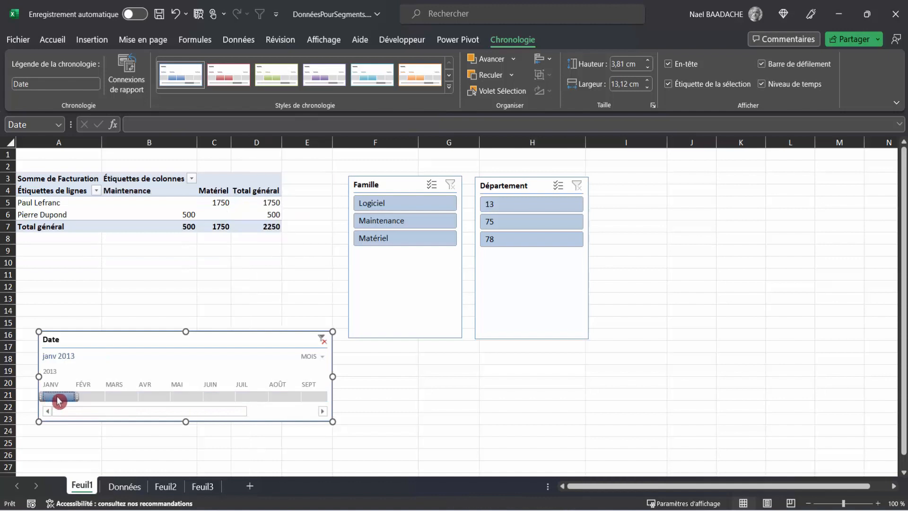
click(87, 397)
click(59, 397)
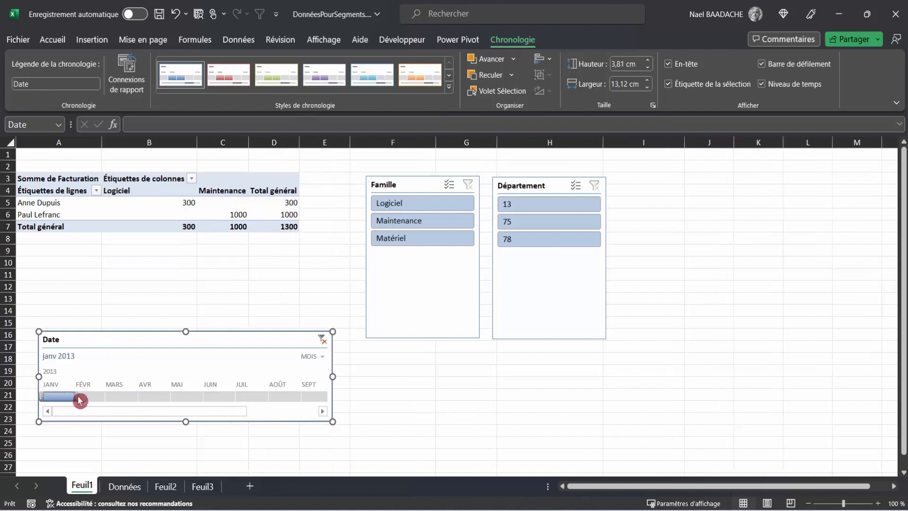
drag(80, 400, 119, 401)
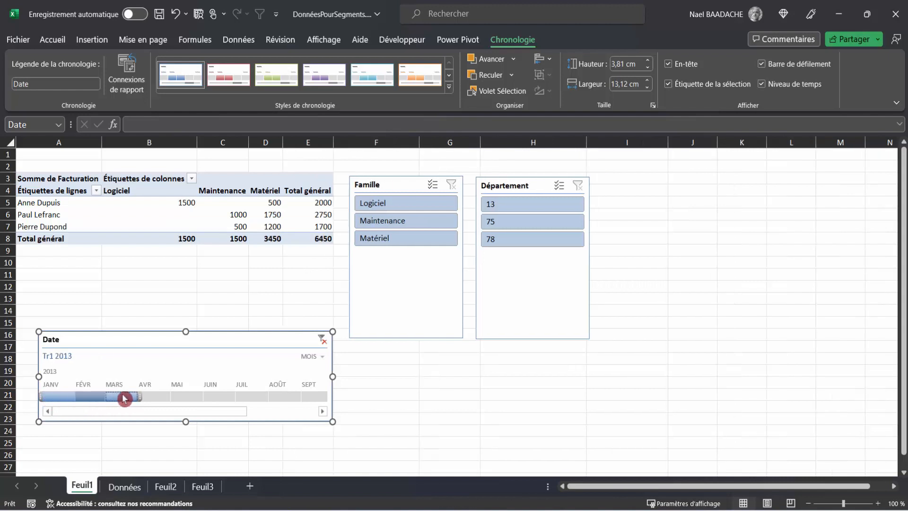